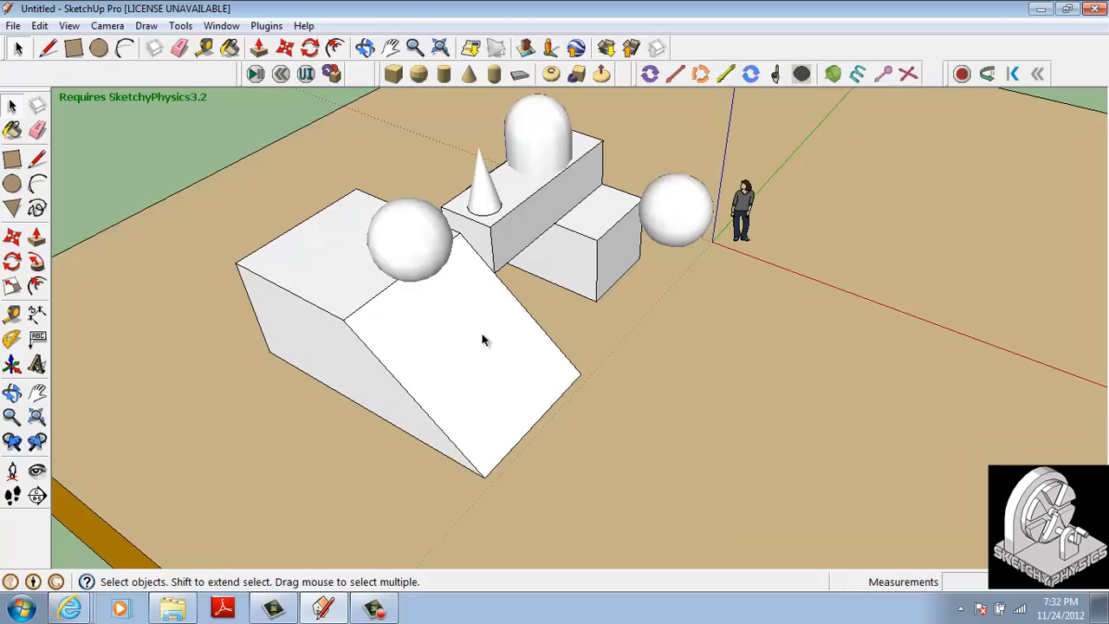
Show the SketchyPhysics inspector and display the state and properties of the sphere above the ramp
middle_click_drag(481, 332, 453, 301)
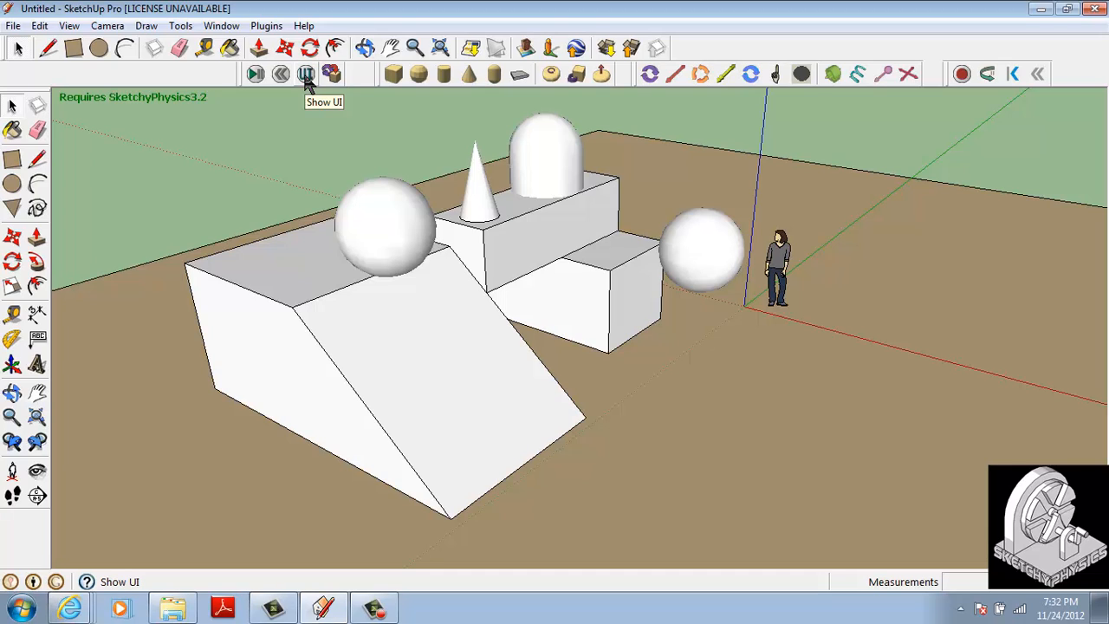
left_click(306, 74)
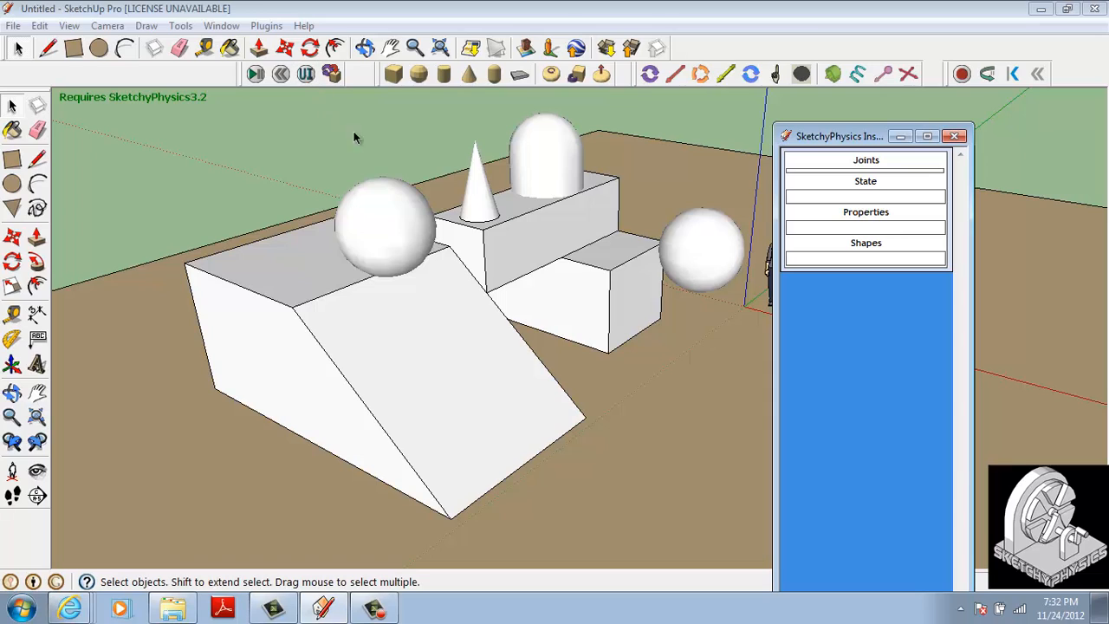
left_click(391, 237)
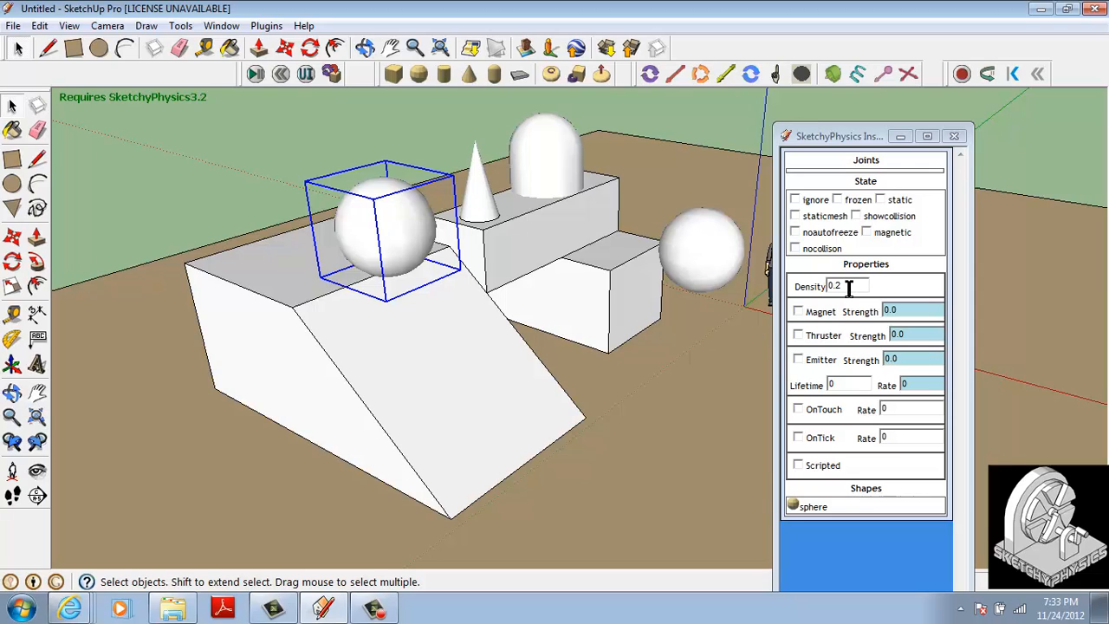
middle_click_drag(550, 253, 560, 272)
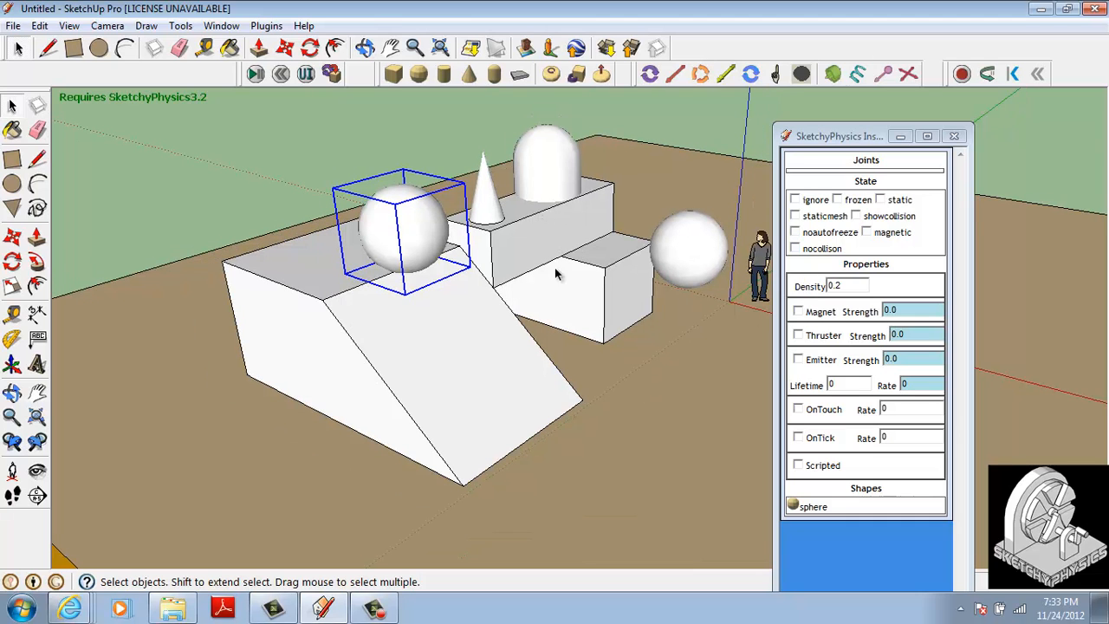
Open the ramp group for editing and draw a diagonal line across its side face from the slope's upper corner to the opposite bottom corner
left_click(606, 340)
middle_click_drag(629, 363, 510, 326)
left_click(508, 328)
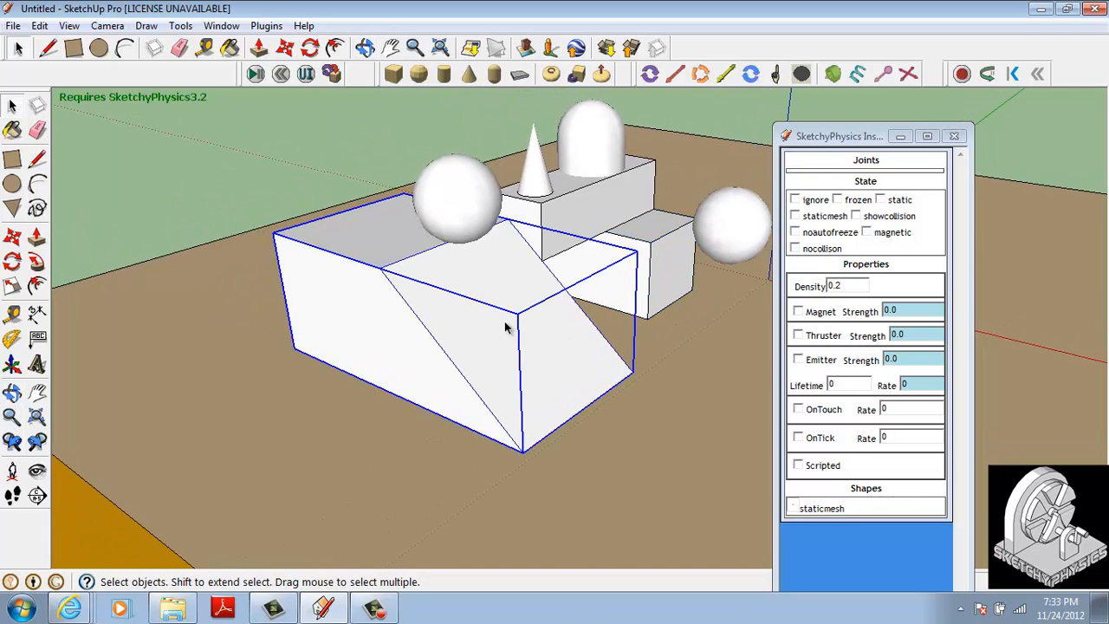
double_click(440, 305)
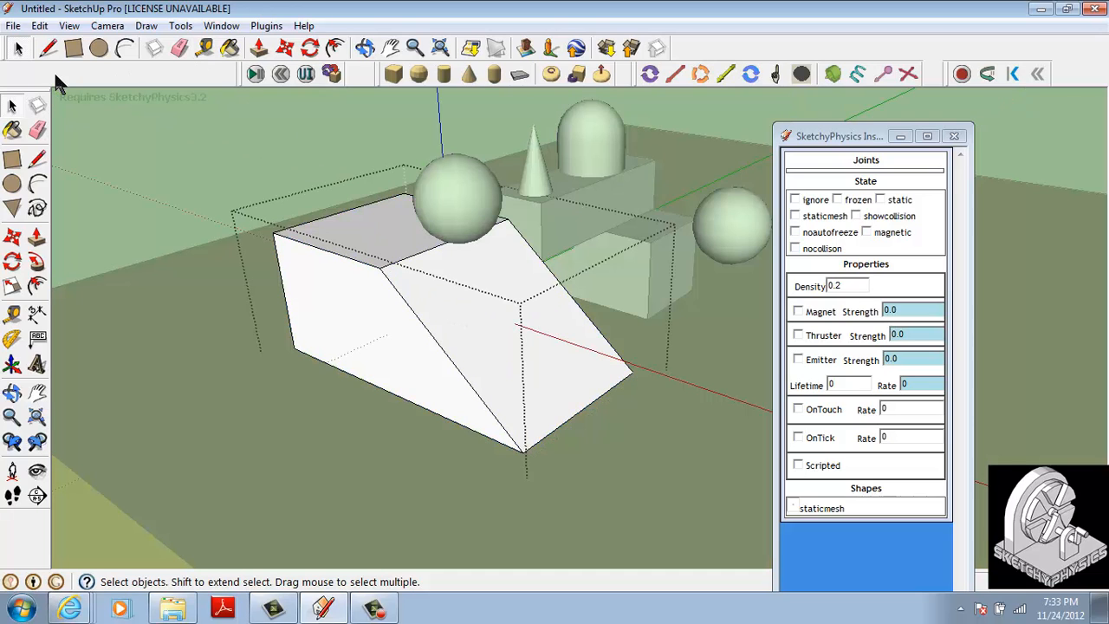
left_click(49, 49)
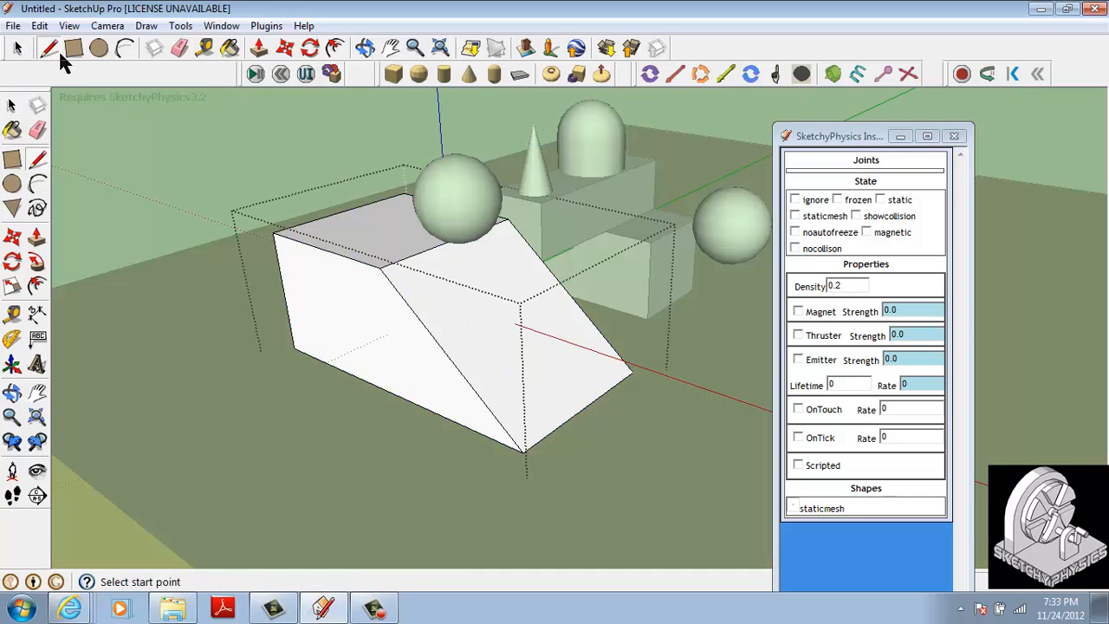
left_click(379, 267)
left_click(298, 345)
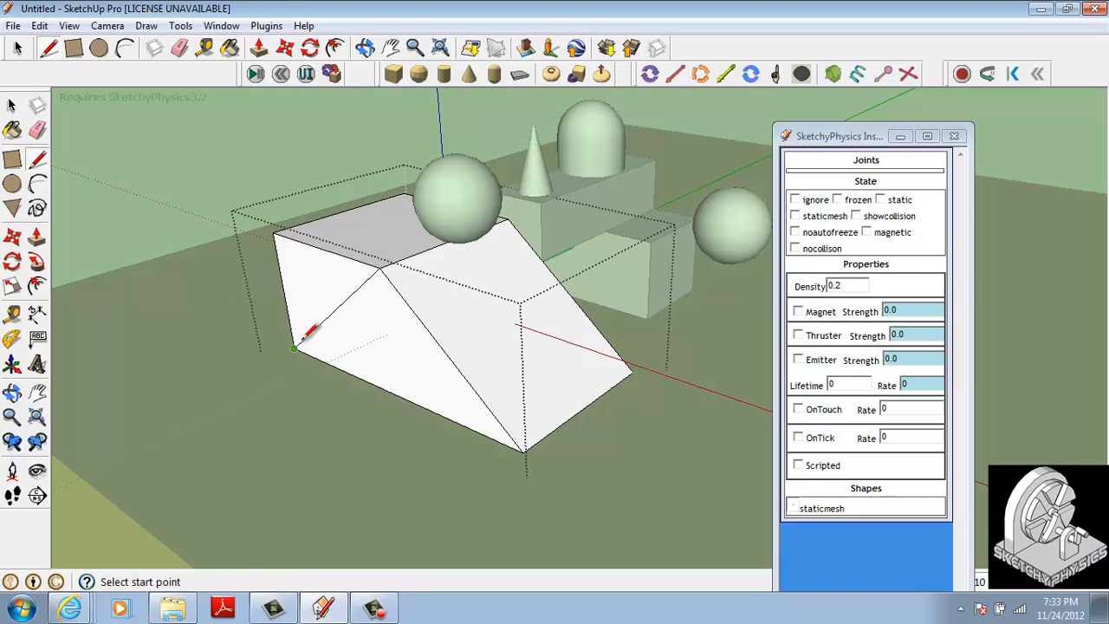
Push the ramp's back section through its full depth to leave a double-sided wedge, and close the group
key("p")
mouse_move(292, 314)
left_mouse_down()
mouse_move(499, 224)
mouse_move(508, 244)
left_mouse_up()
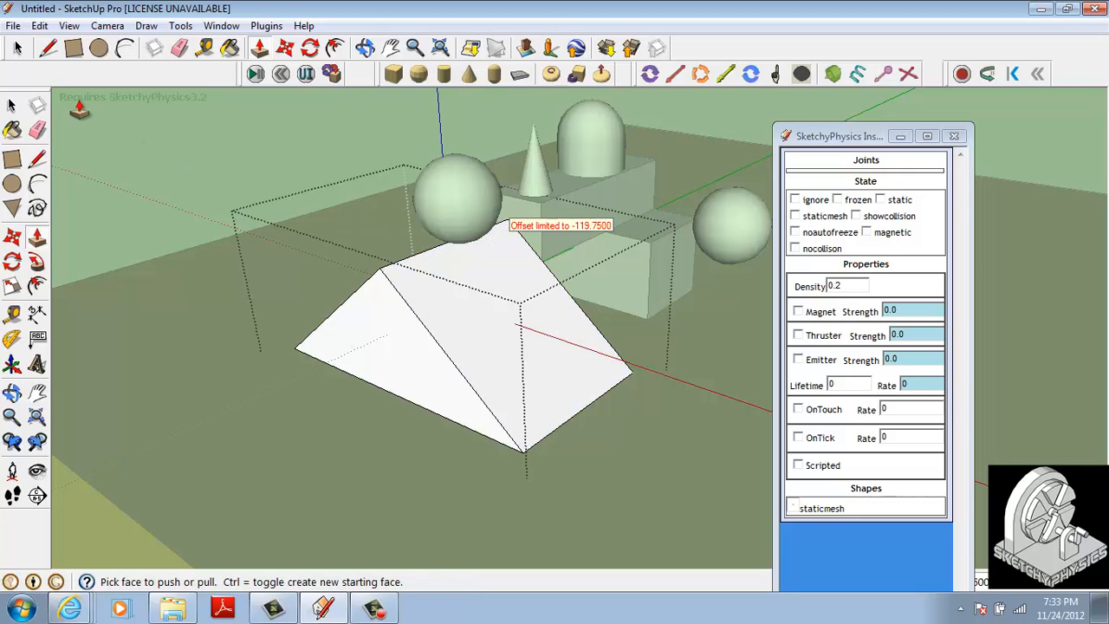
left_click(17, 47)
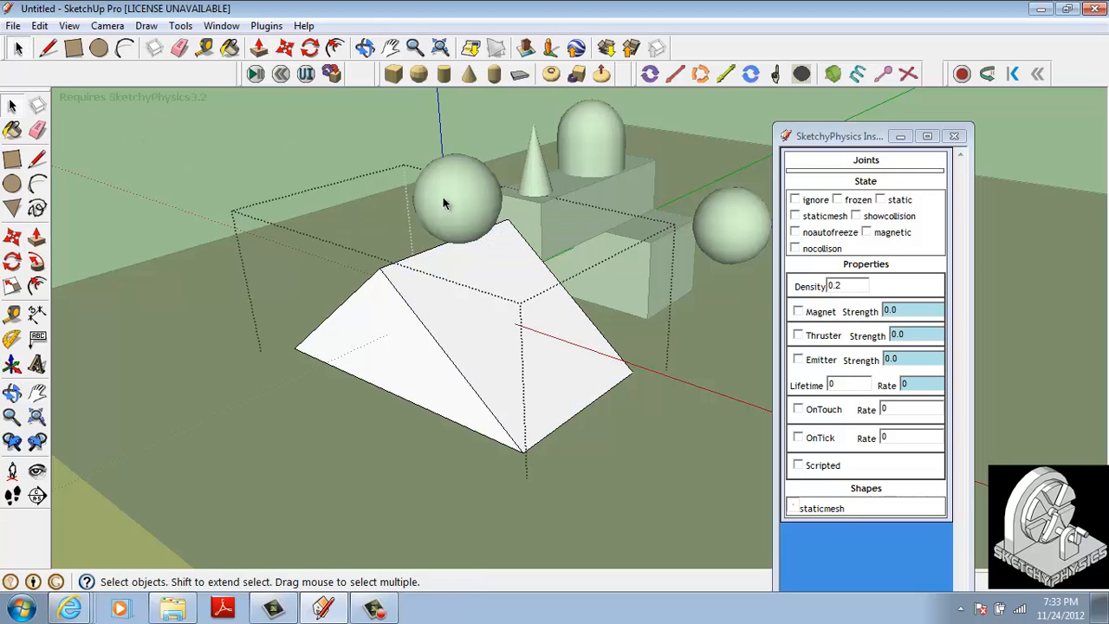
left_click(217, 170)
left_click(444, 287)
Run the physics simulation, pull the sphere about on the wedge's ridge, and reset the simulation
middle_click_drag(364, 299, 512, 286)
left_click(256, 74)
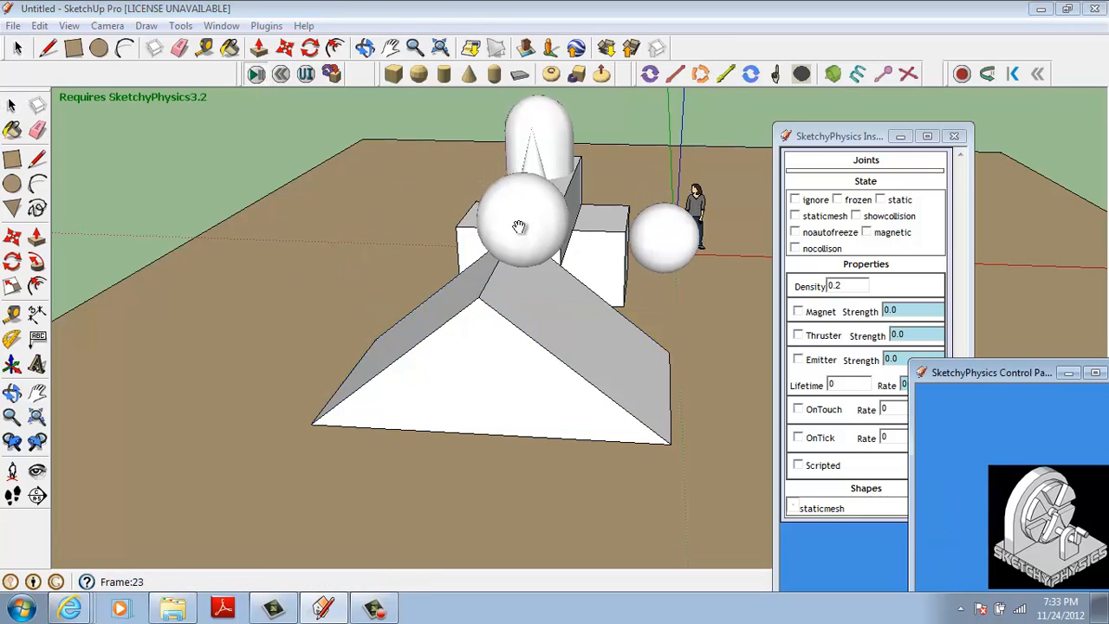
left_click_drag(518, 226, 563, 245)
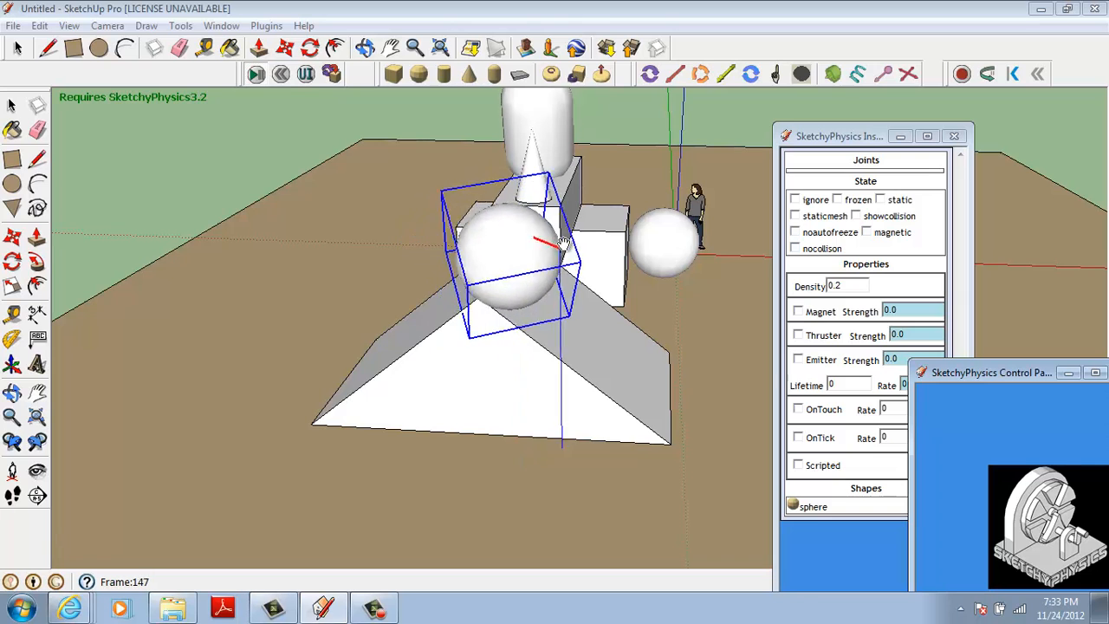
left_click(281, 74)
Move the sphere away from the wedge so that the ridge is clear
middle_click_drag(535, 254, 482, 230)
left_click(485, 232)
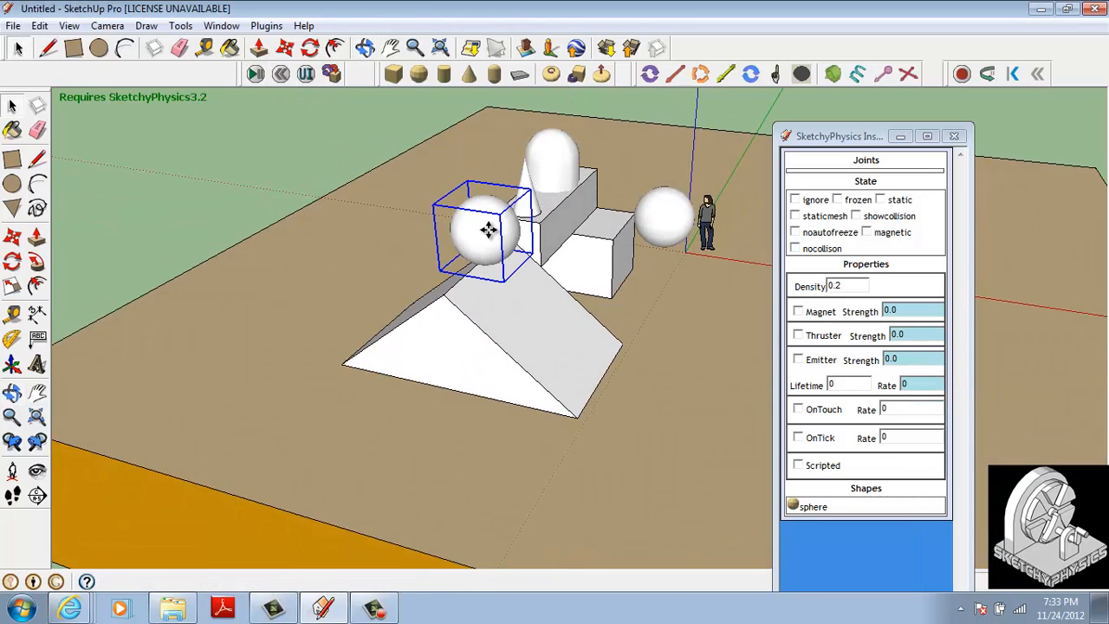
key("m")
left_click_drag(487, 236, 466, 149)
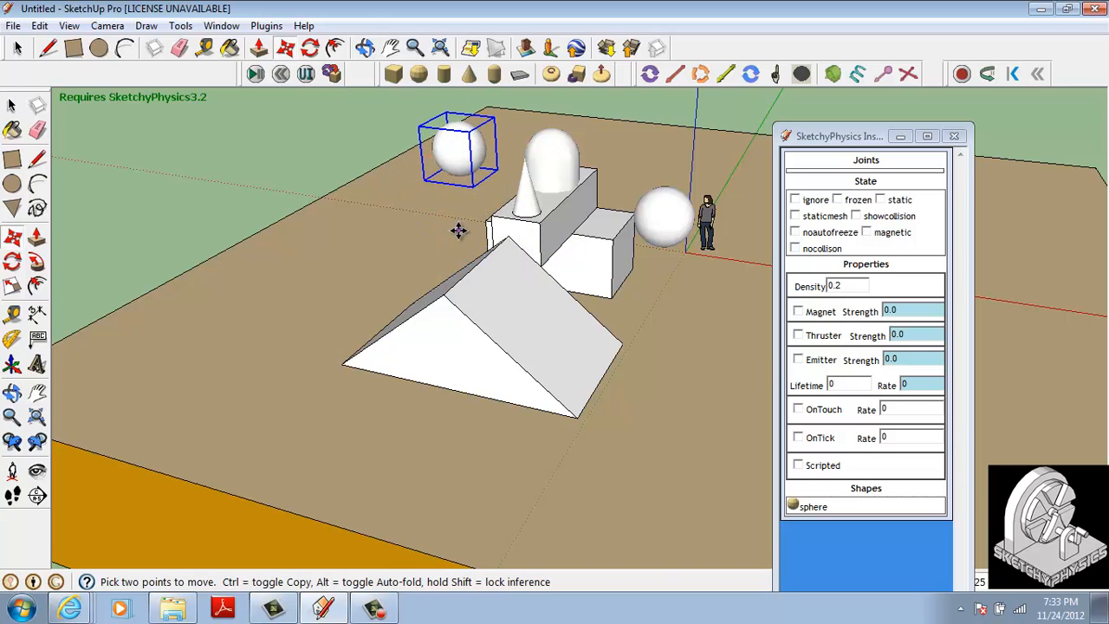
scroll(458, 230, "down", 2)
scroll(491, 248, "up", 2)
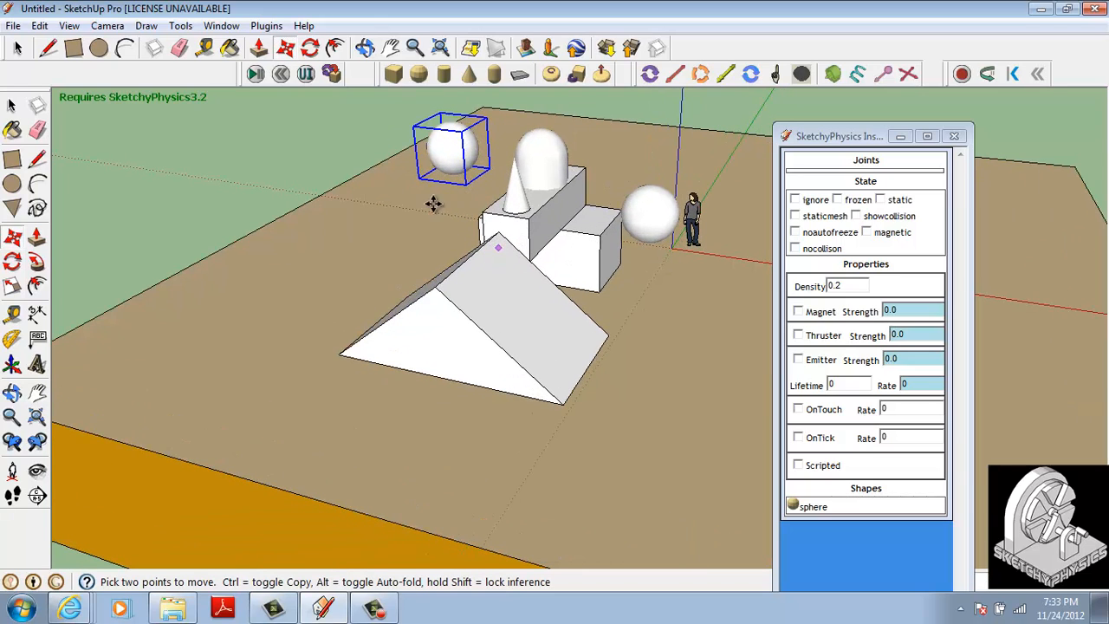
Create a long, thin physics box on the open floor beside the wedge
left_click(394, 74)
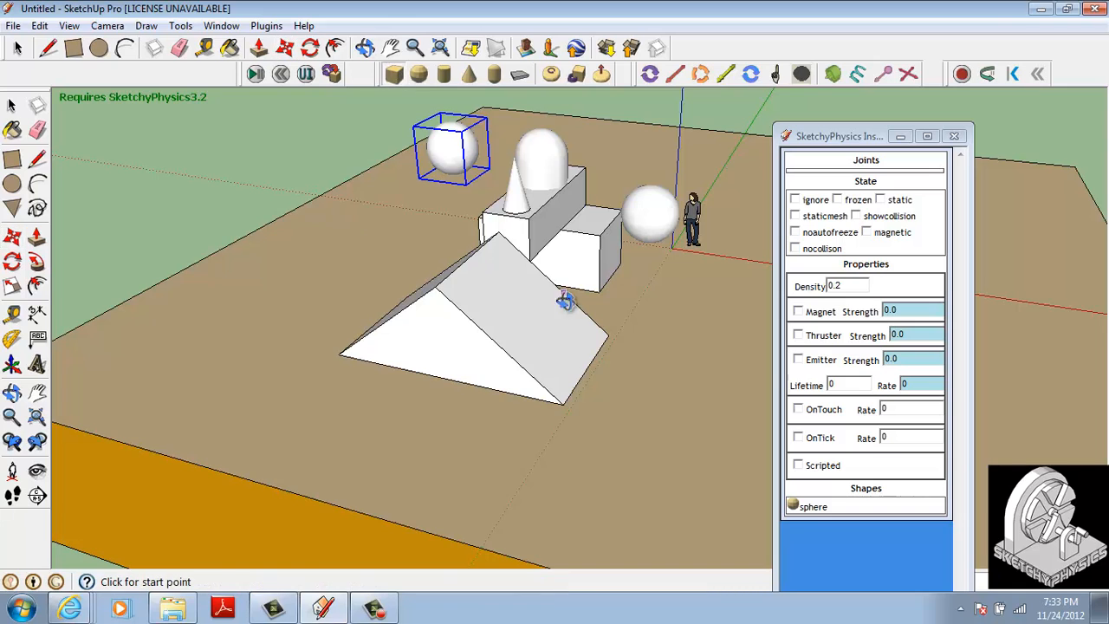
mouse_move(564, 302)
middle_mouse_down()
mouse_move(425, 194)
mouse_move(440, 235)
middle_mouse_up()
left_click(565, 275)
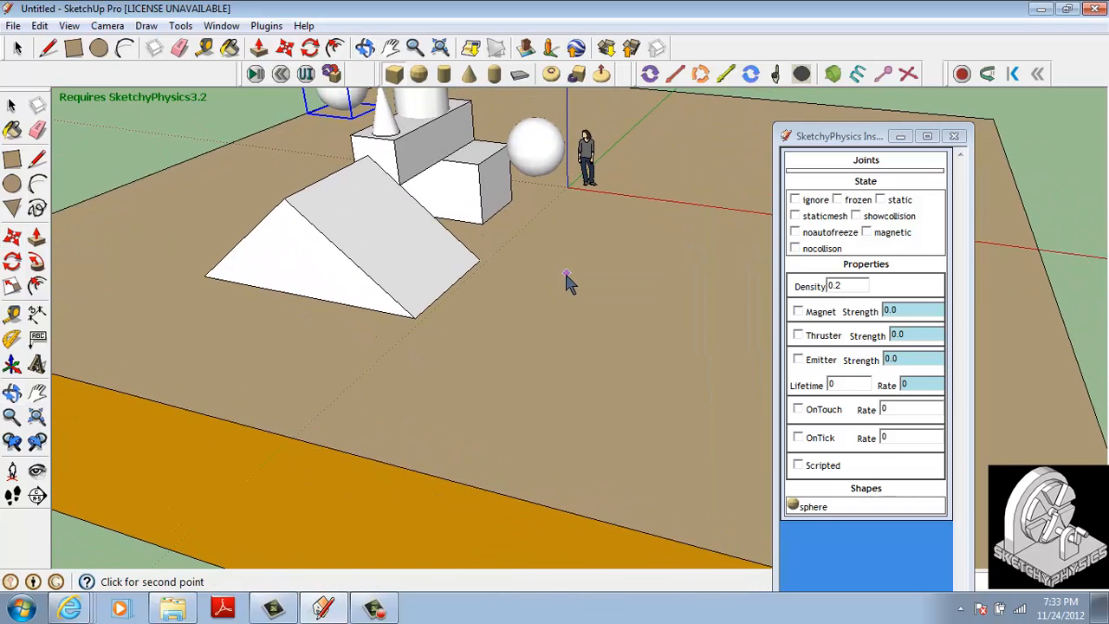
left_click(543, 303)
left_click(698, 340)
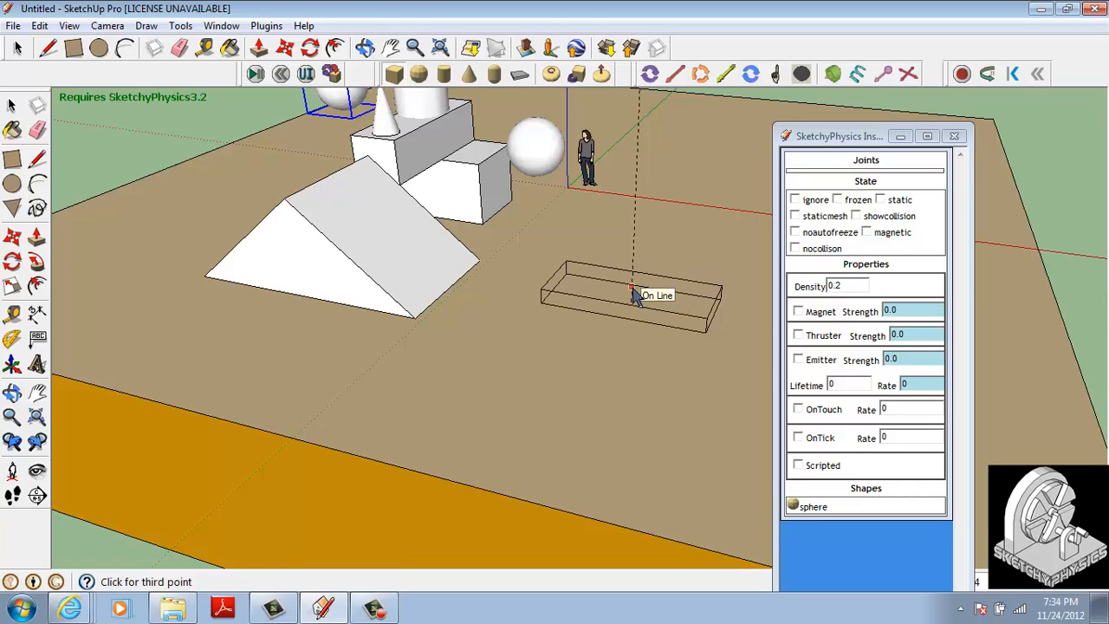
left_click(634, 295)
Move the box onto the wedge's ridge as a seesaw plank, and run and reset the simulation to test its balance
key("m")
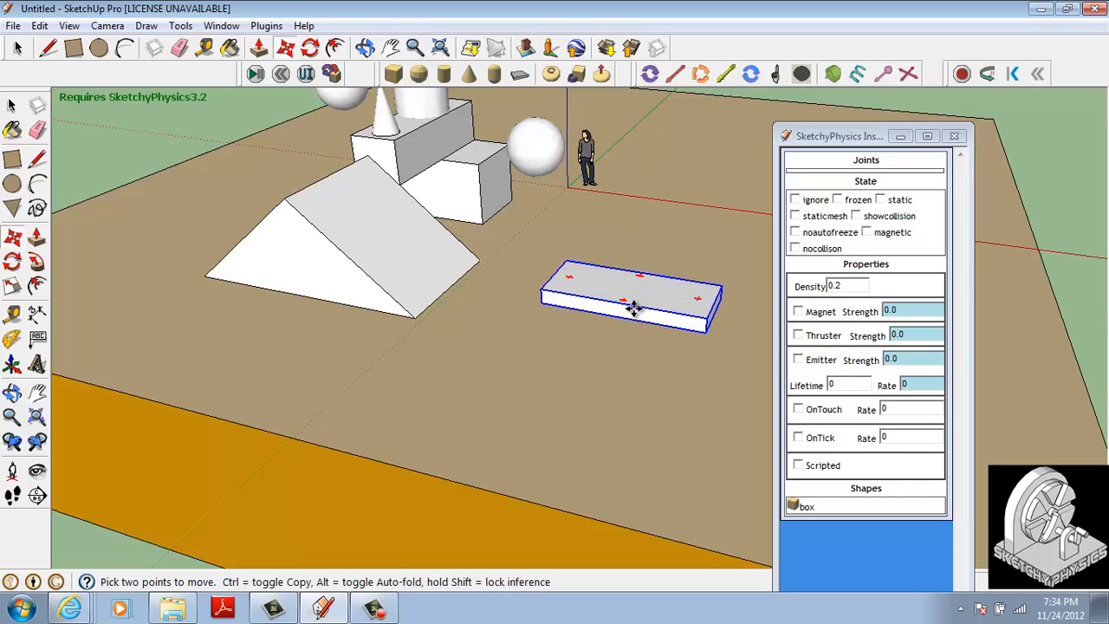
left_click(624, 319)
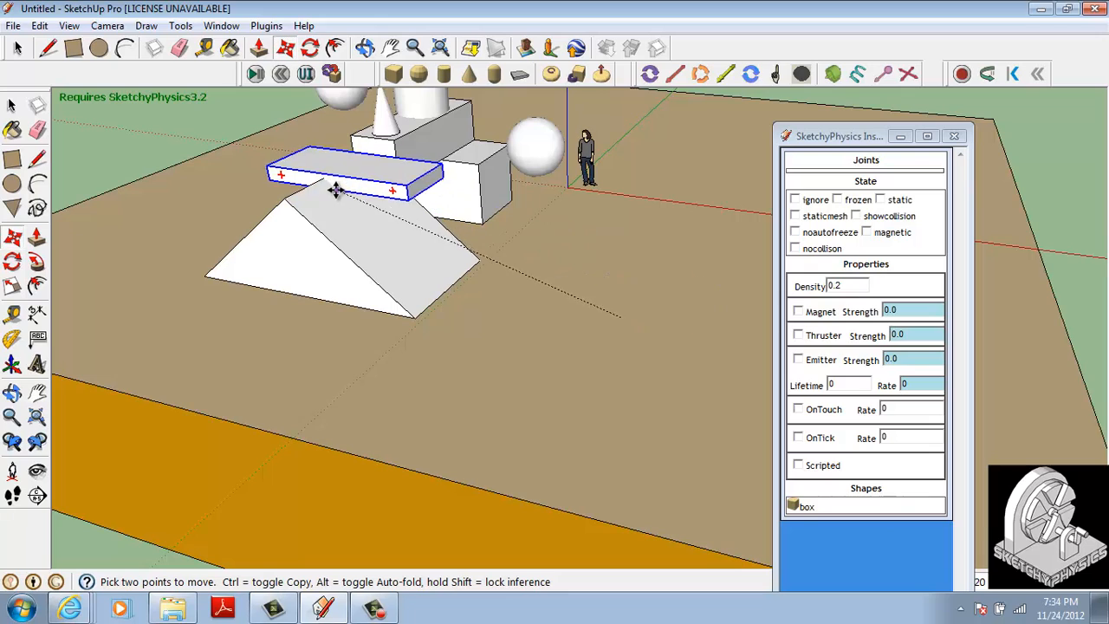
left_click(307, 191)
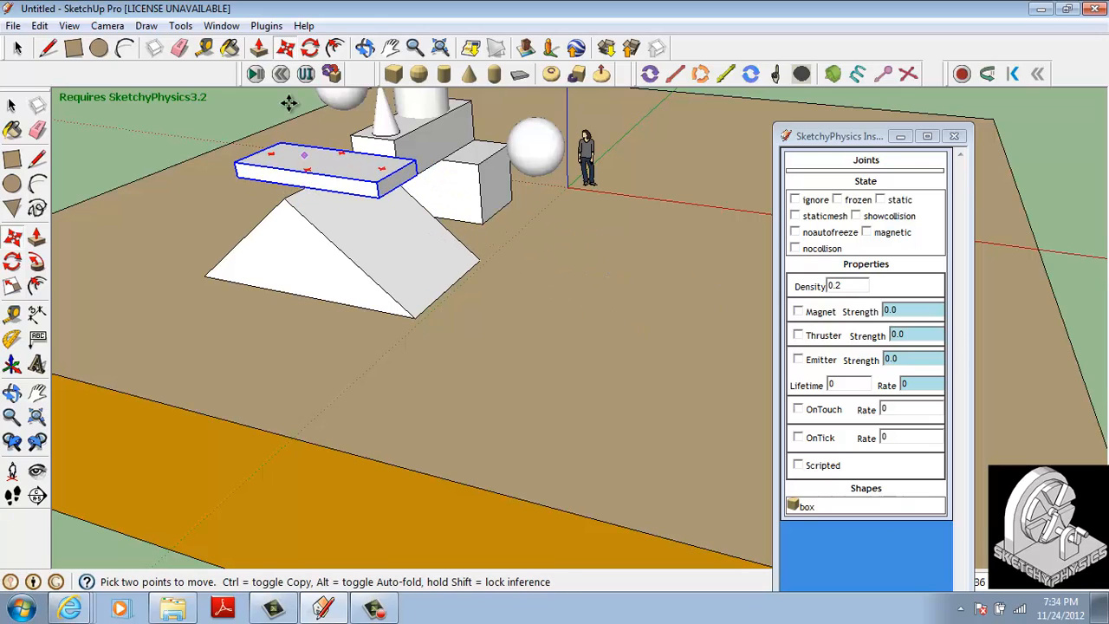
left_click(256, 77)
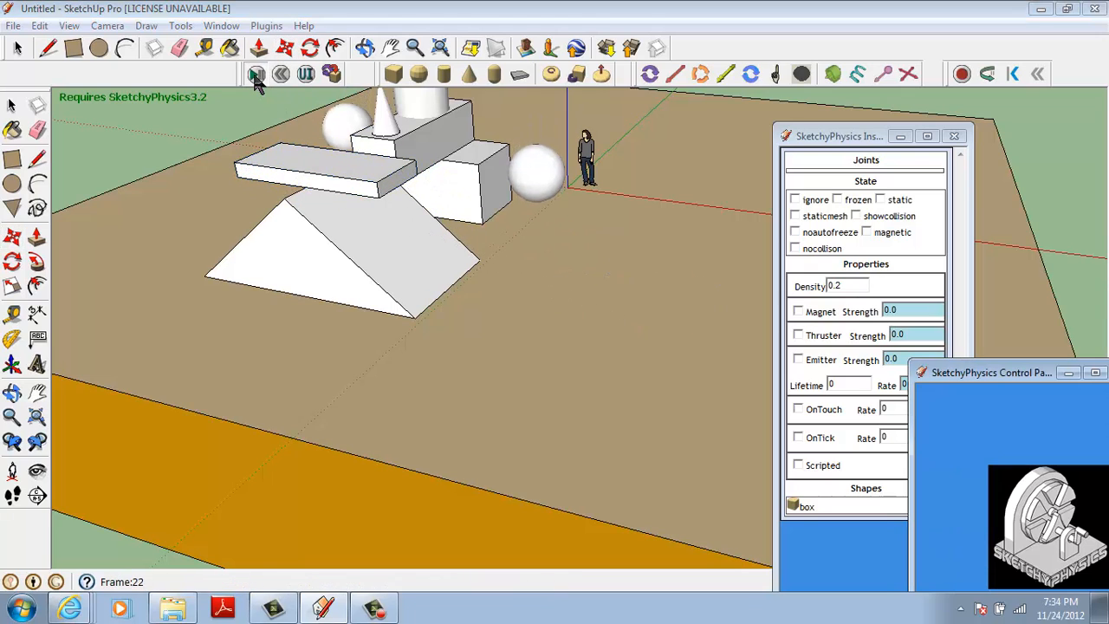
left_click(280, 74)
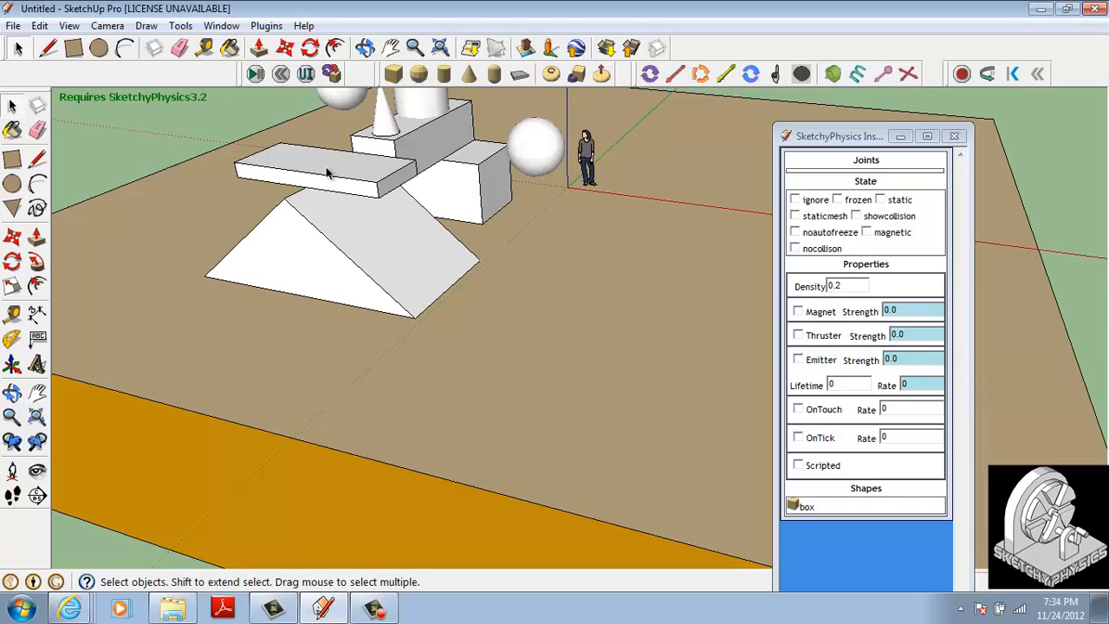
Create a thin upright cylinder on one end of the seesaw plank, and run and reset the simulation to test it
key("o")
left_click_drag(333, 181, 451, 276)
key("space")
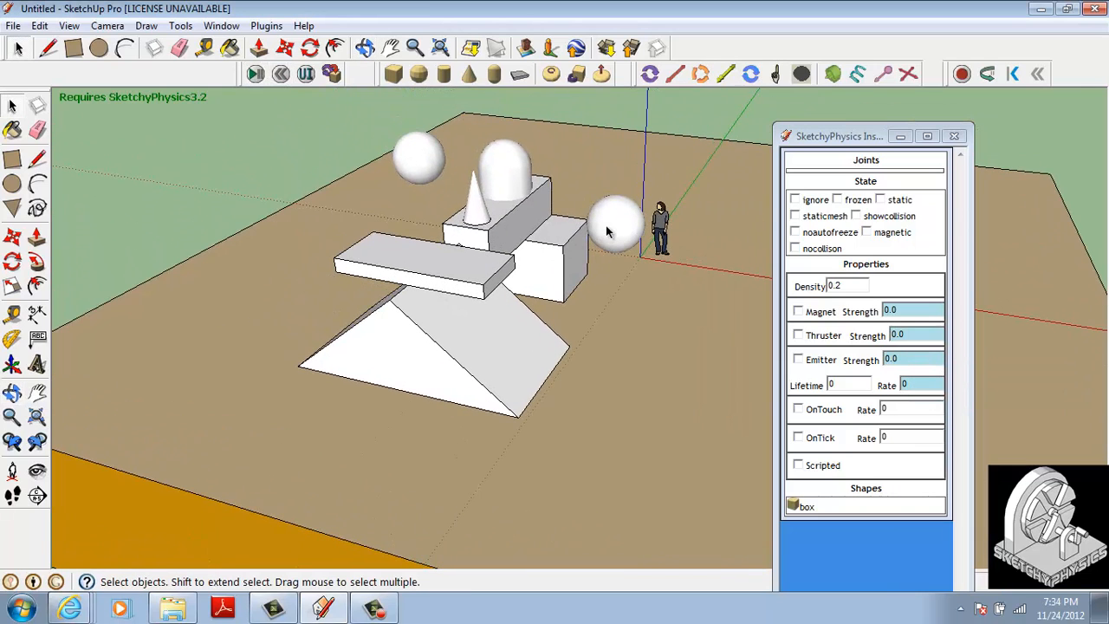
left_click(605, 225)
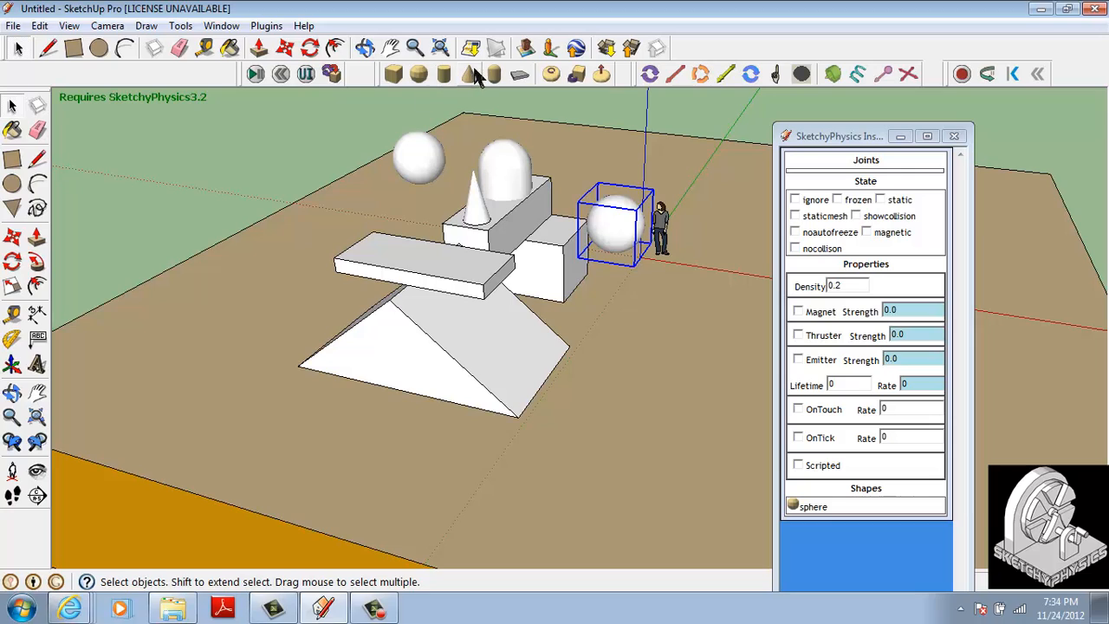
left_click(444, 75)
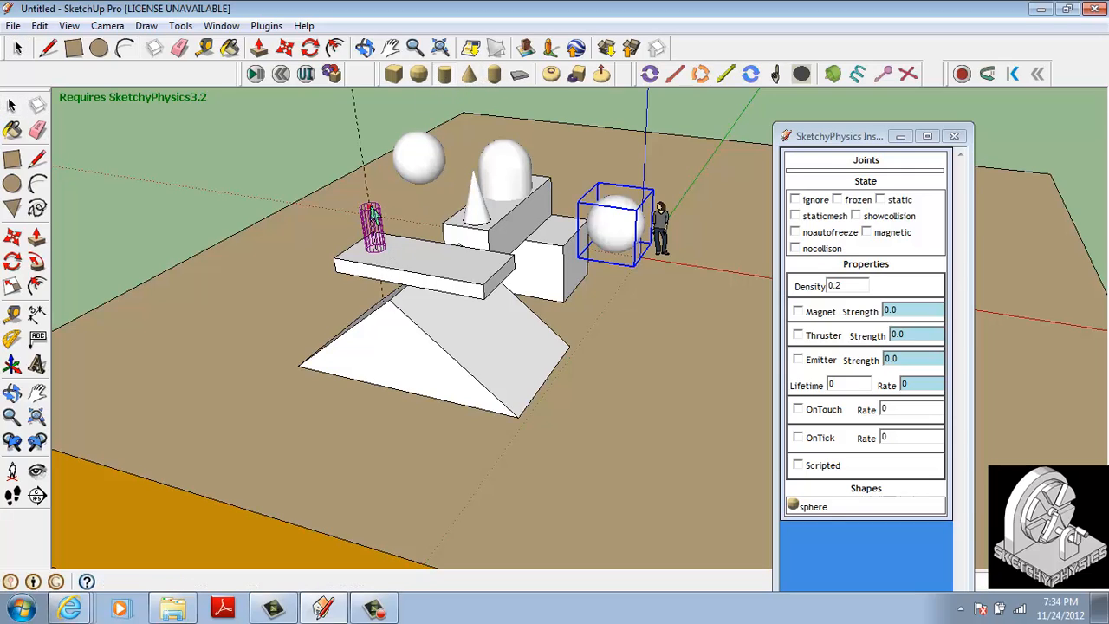
left_click(371, 202)
left_click(255, 75)
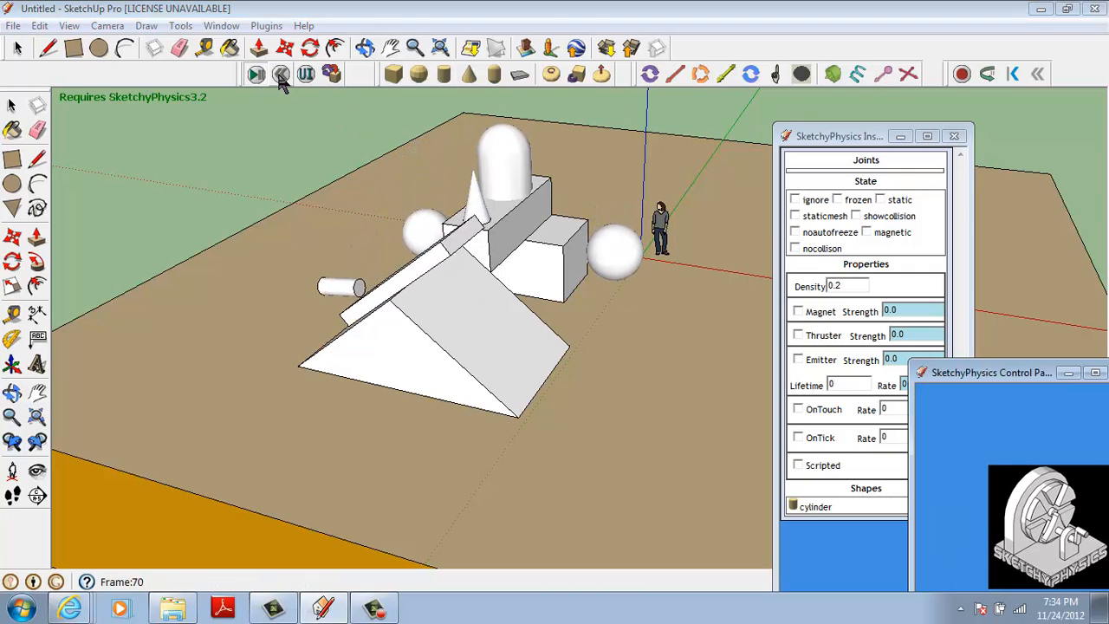
left_click(281, 75)
Copy the cylinder along the plank's edge to the opposite end as a counterweight
left_click(370, 242)
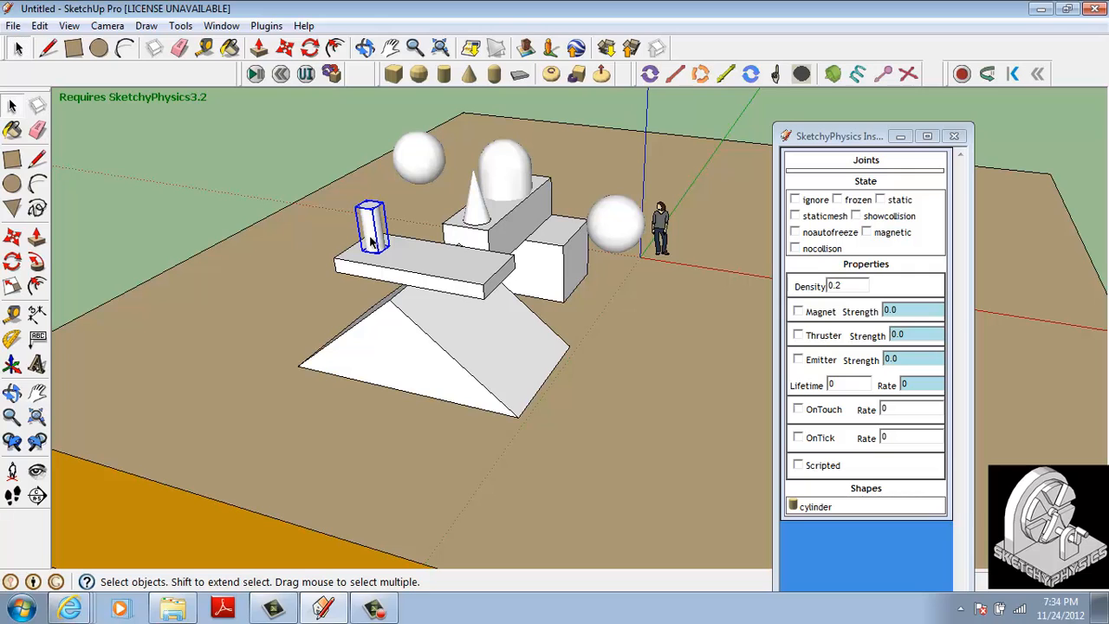
scroll(371, 242, "up", 3)
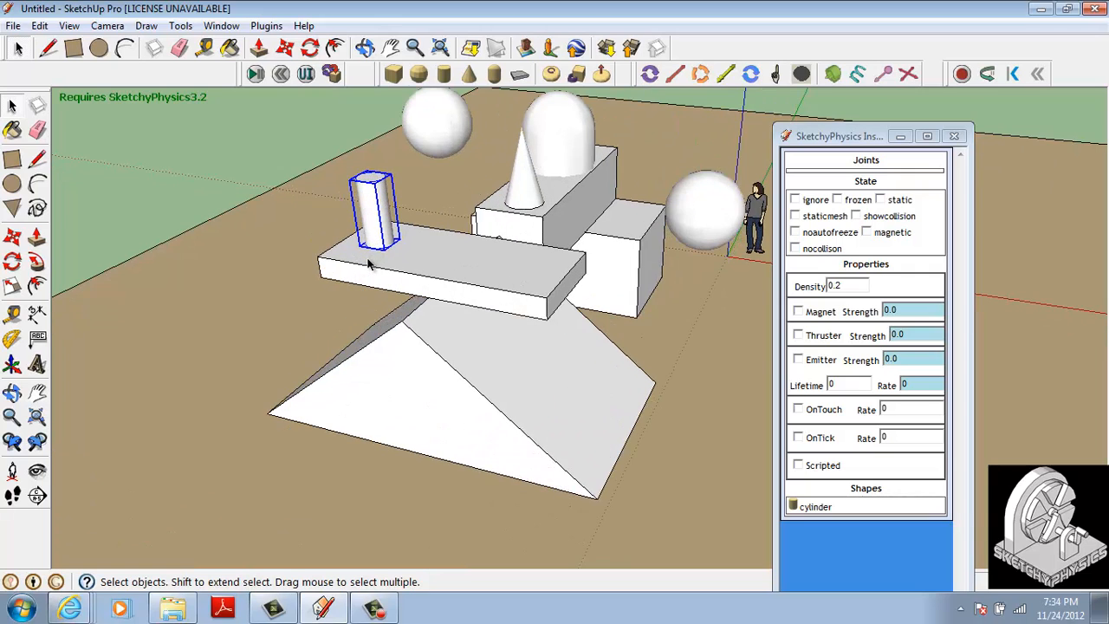
key("m")
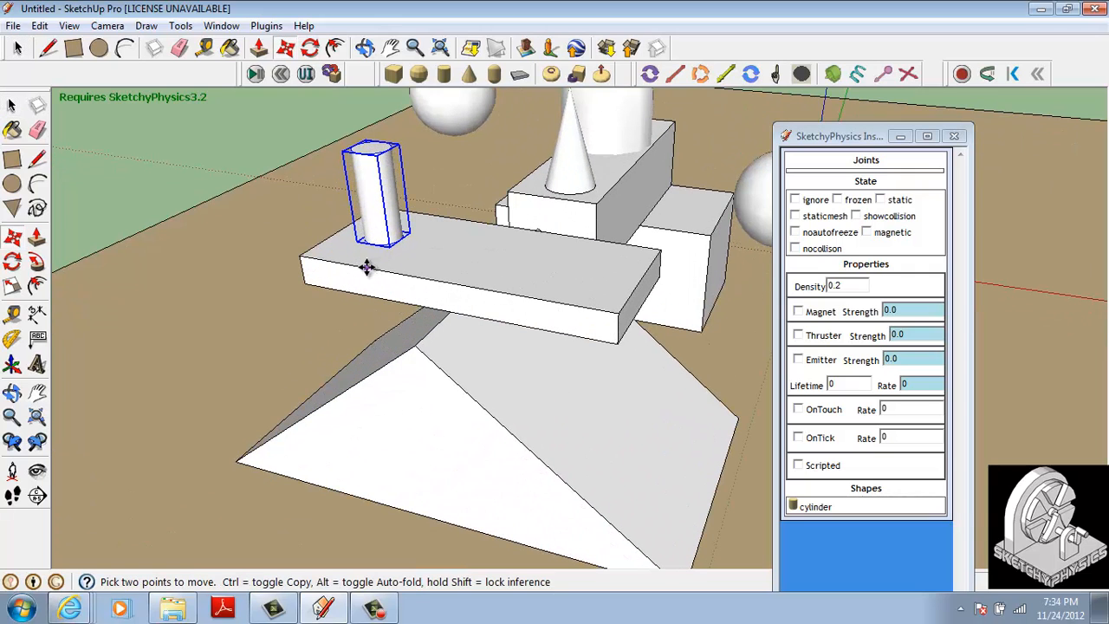
left_click(364, 265)
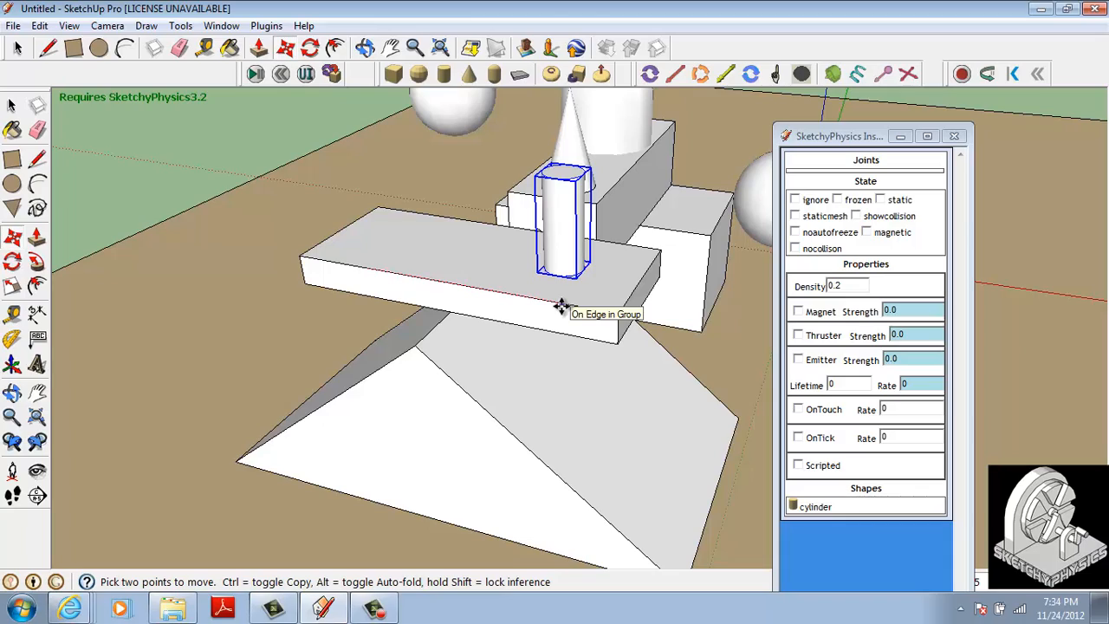
key("ctrl")
left_click(583, 306)
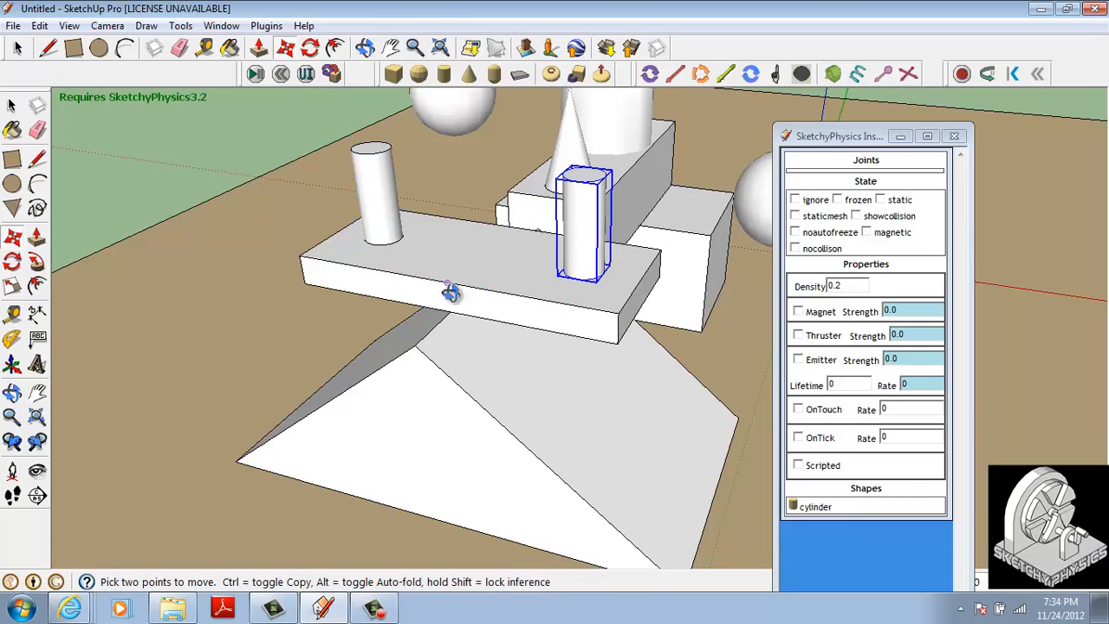
middle_click_drag(451, 292, 422, 281)
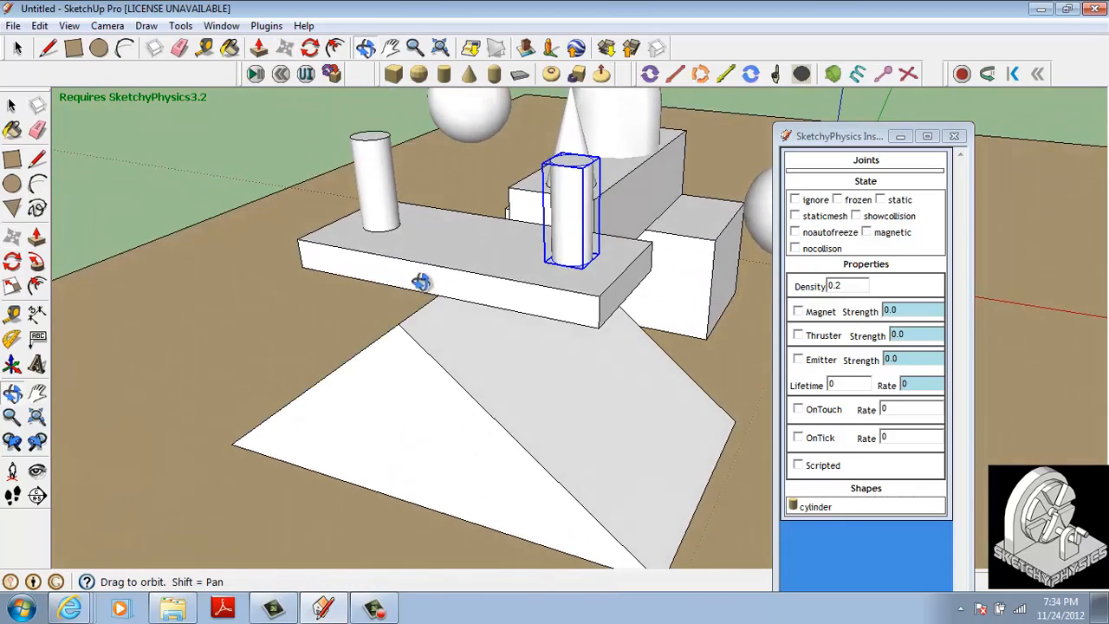
Run the simulation, pull the cylinder off the far end of the seesaw plank, and reset the scene
left_click(256, 75)
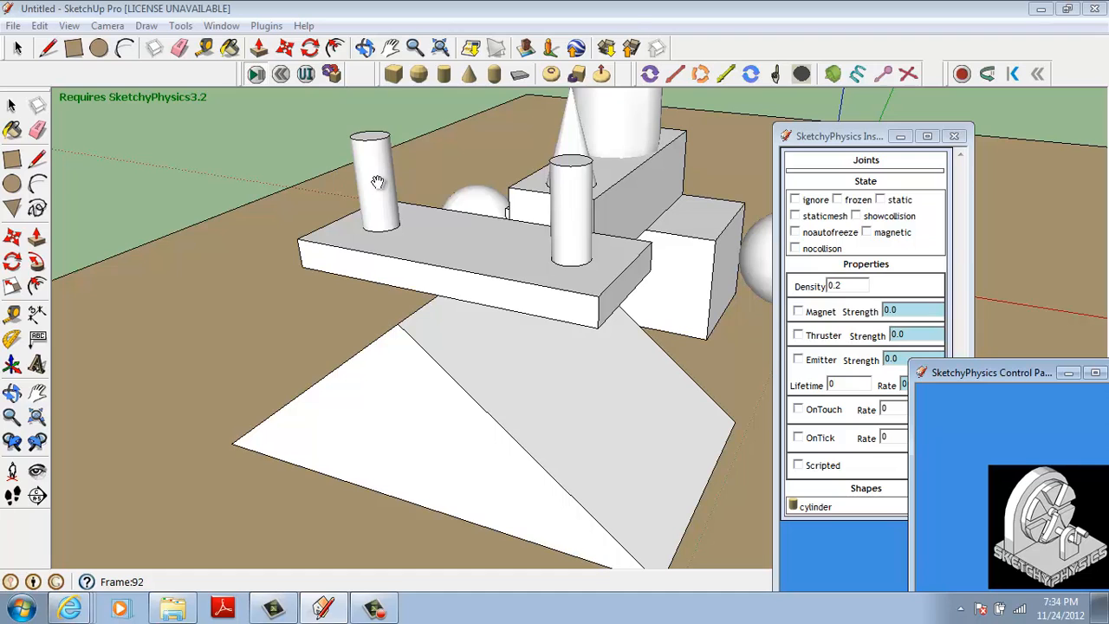
left_click_drag(371, 180, 342, 117)
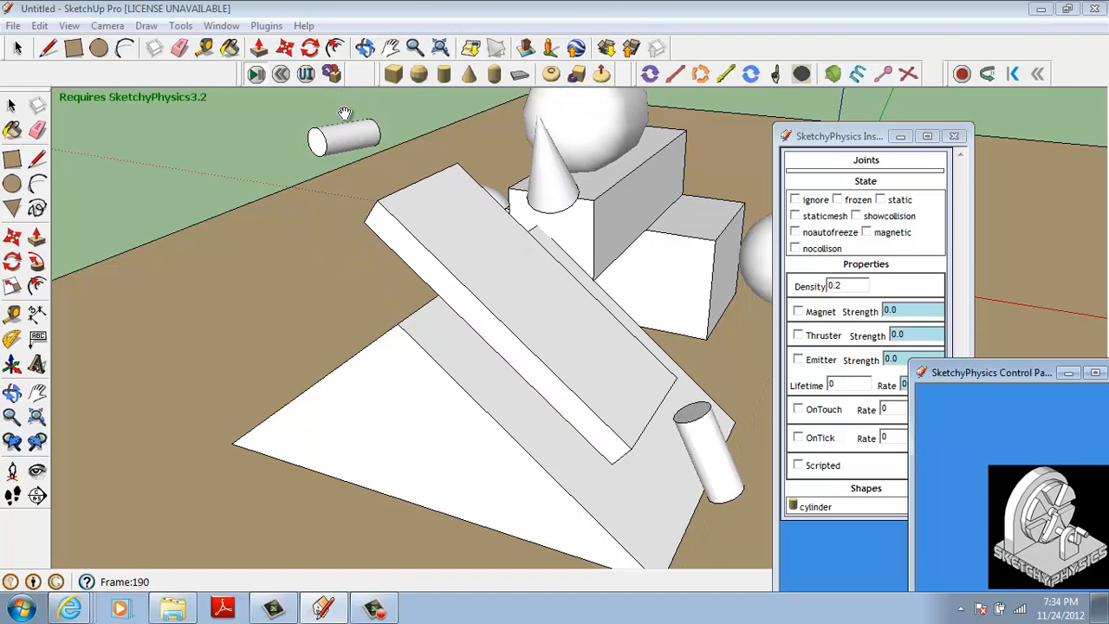
left_click(281, 74)
Set the density of the cylinder at the plank's far end to 12, and run and reset the simulation
mouse_move(389, 251)
middle_mouse_down()
mouse_move(503, 179)
mouse_move(524, 209)
mouse_move(497, 251)
mouse_move(416, 225)
middle_mouse_up()
left_click(377, 186)
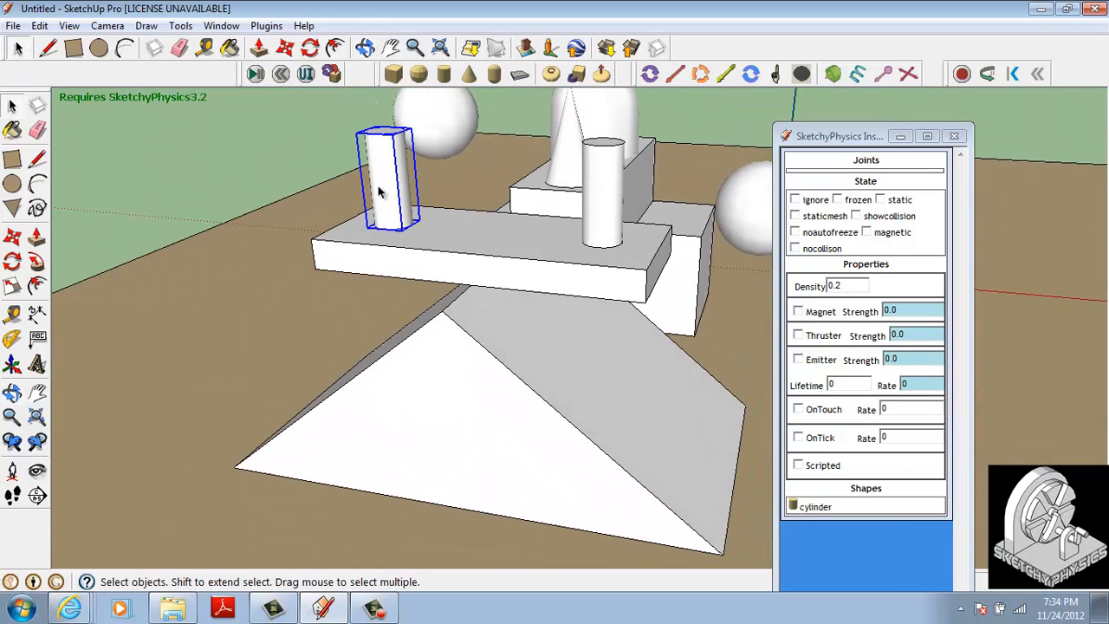
left_click_drag(852, 288, 807, 289)
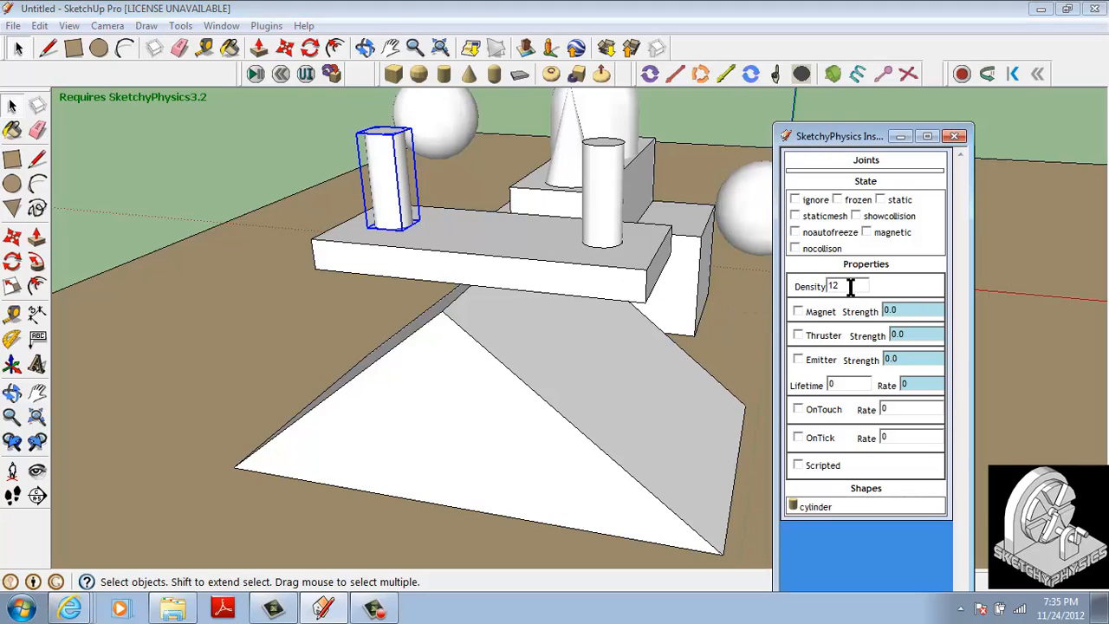
left_click(256, 74)
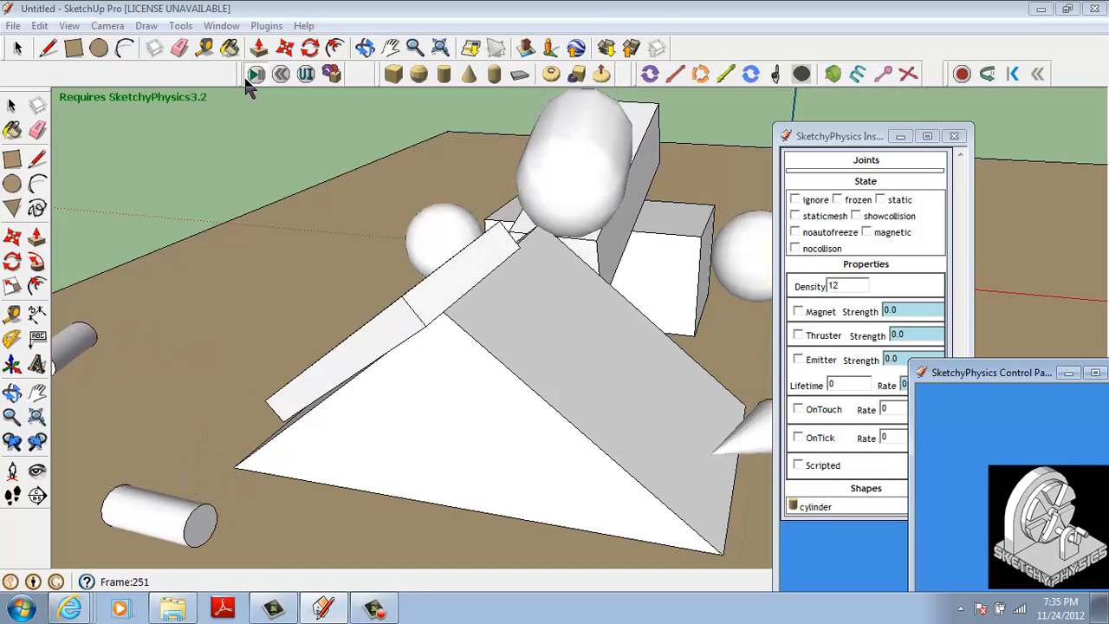
left_click(280, 76)
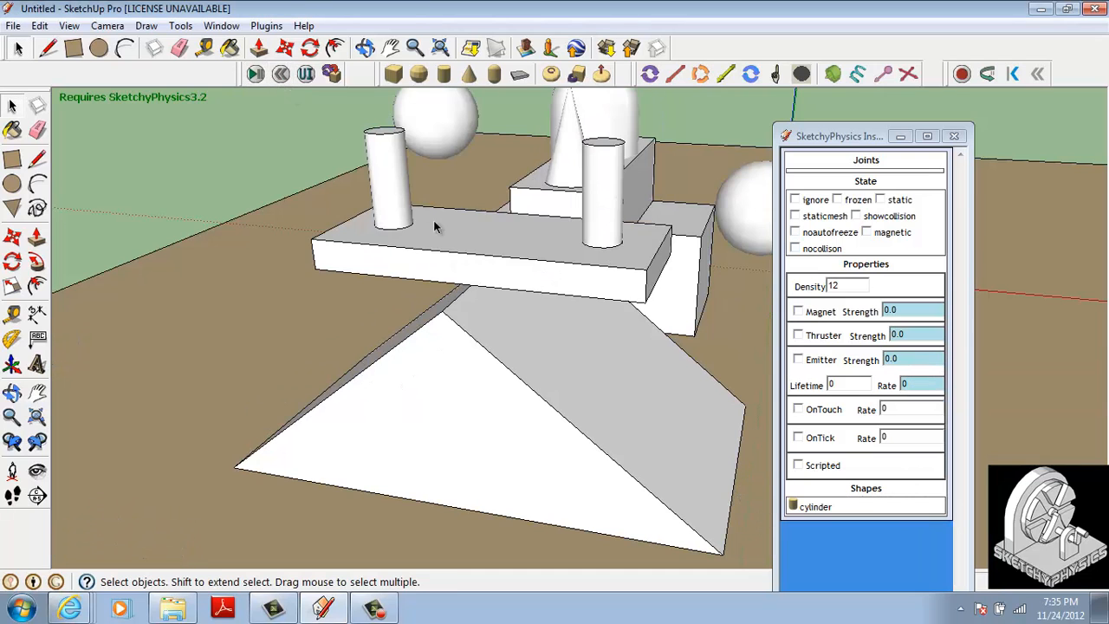
Review the physics properties of the denser cylinder on the plank, and reset the simulation
scroll(433, 223, "down", 3)
middle_click_drag(470, 243, 451, 258)
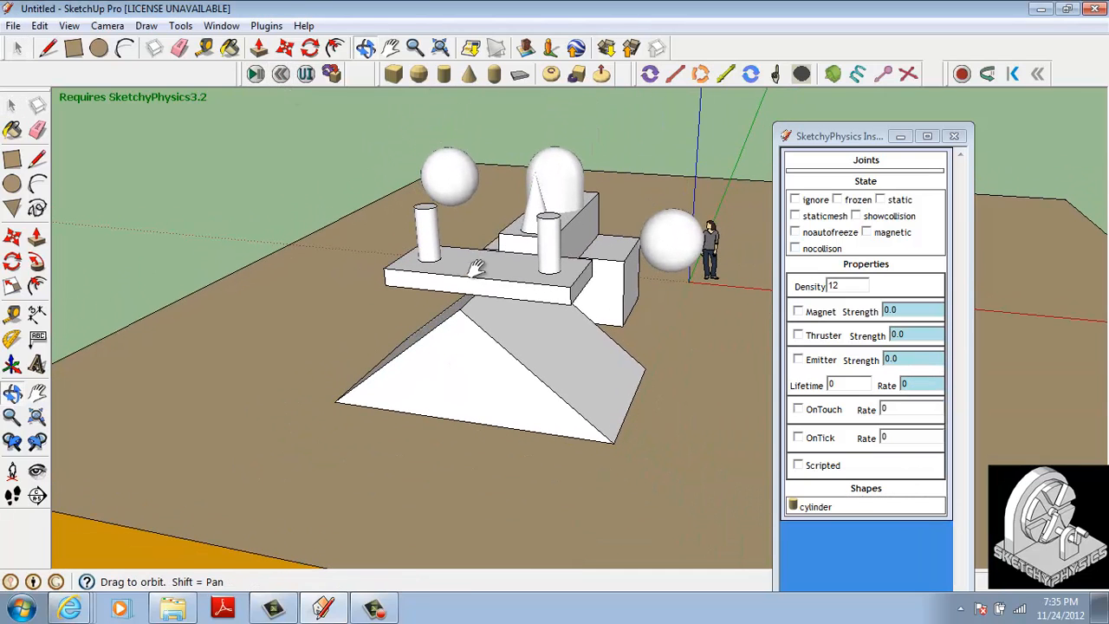
left_click(433, 250)
middle_click_drag(527, 297, 670, 328)
middle_click_drag(530, 332, 347, 304)
left_click(281, 74)
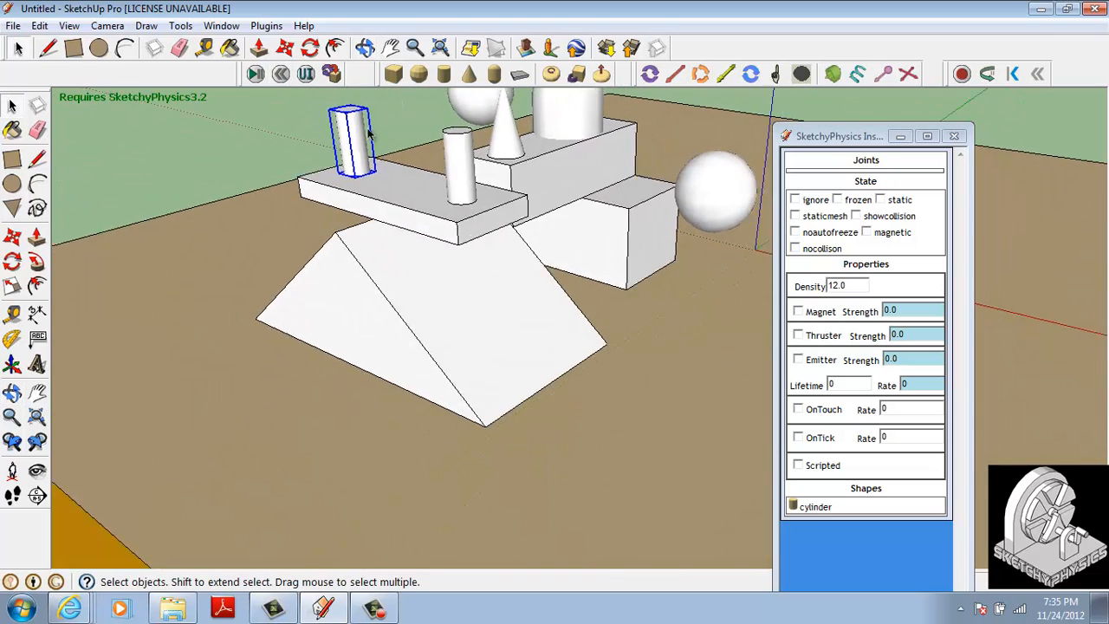
Create an upright physics cone on the open floor in front of the standing figure
middle_click_drag(396, 154, 327, 208)
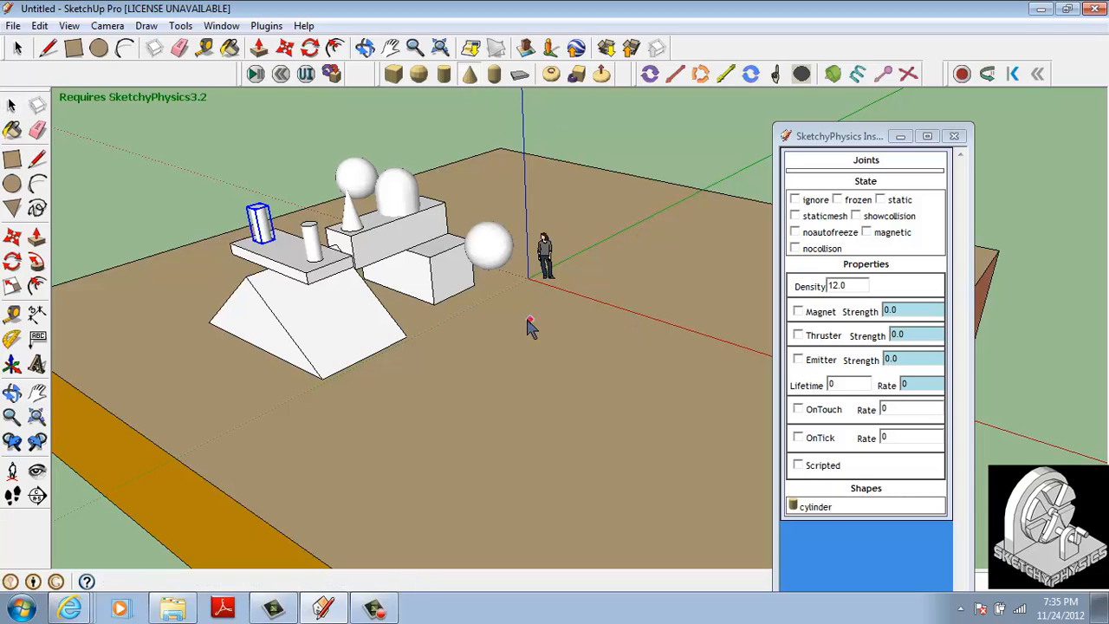
left_click(519, 348)
left_click(533, 343)
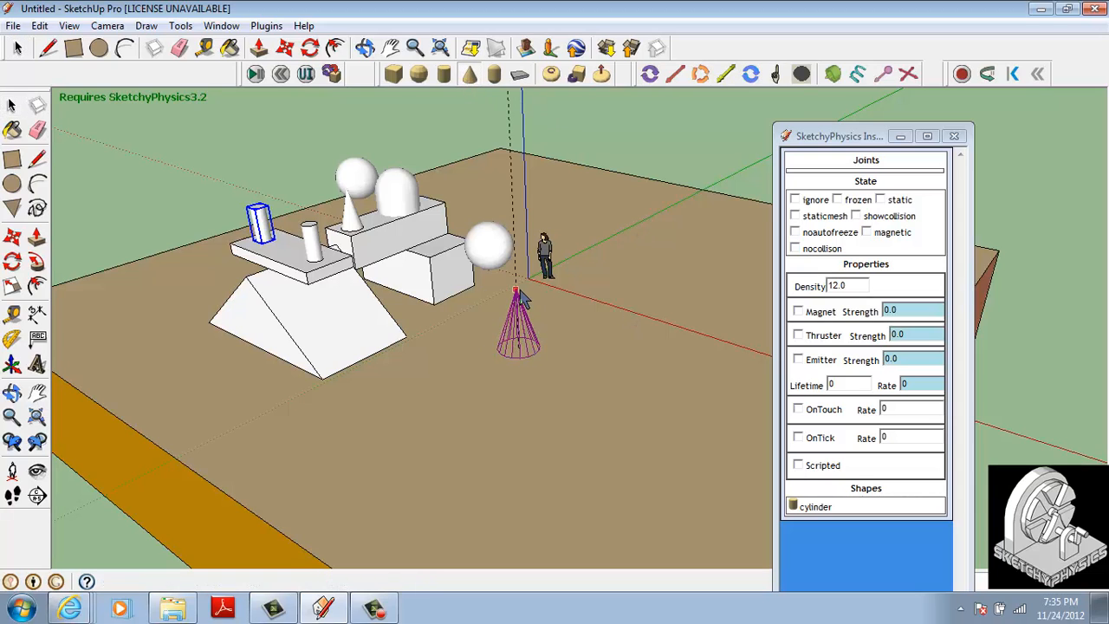
left_click(516, 289)
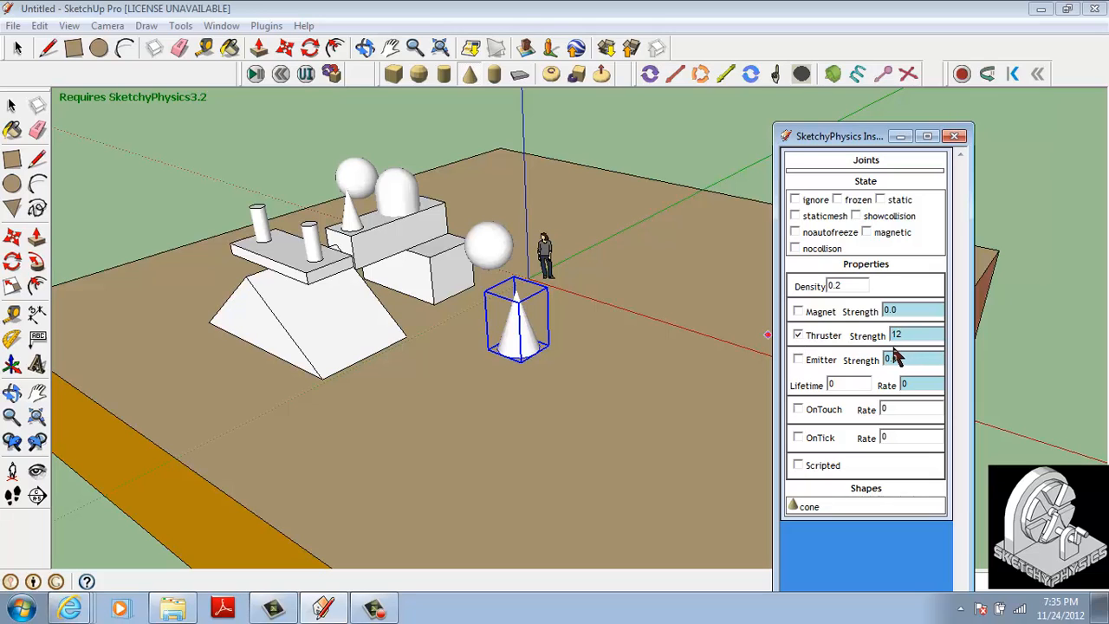
Enable the cone's thruster with strength 12, and run and reset the simulation to test it
left_click(259, 78)
left_click(258, 76)
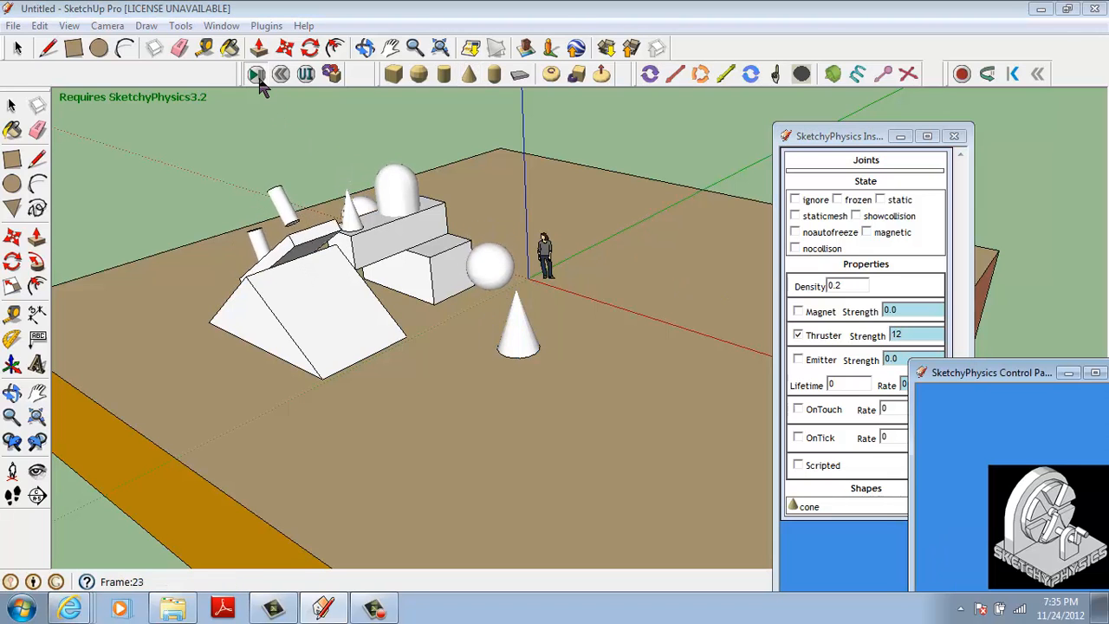
left_click(280, 76)
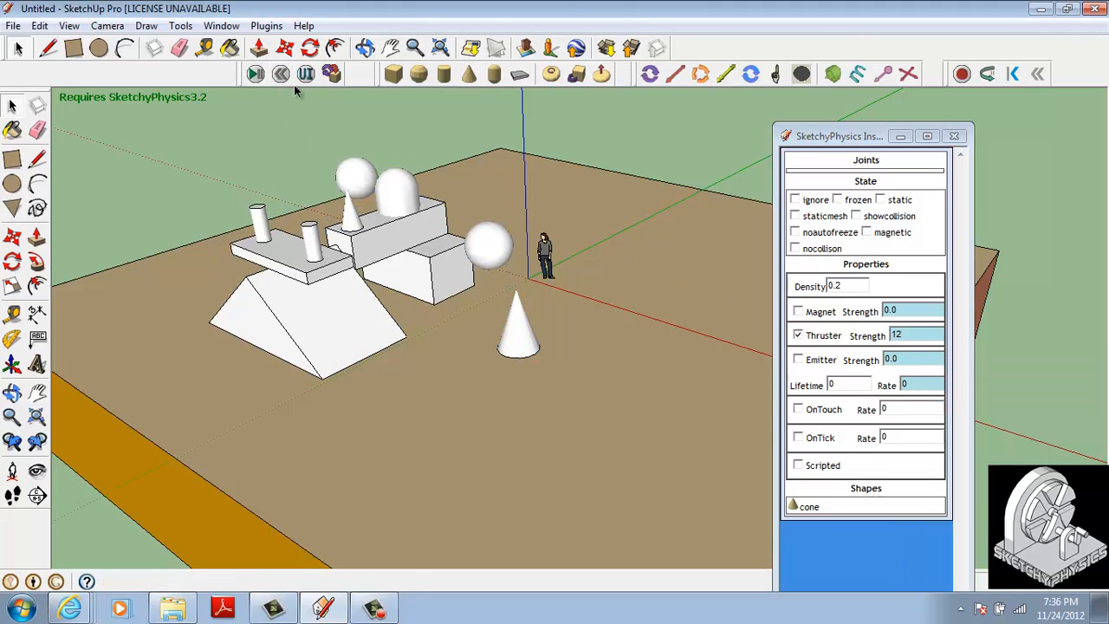
Set the cone's thruster strength to 2500, and run and reset the simulation
left_click(524, 317)
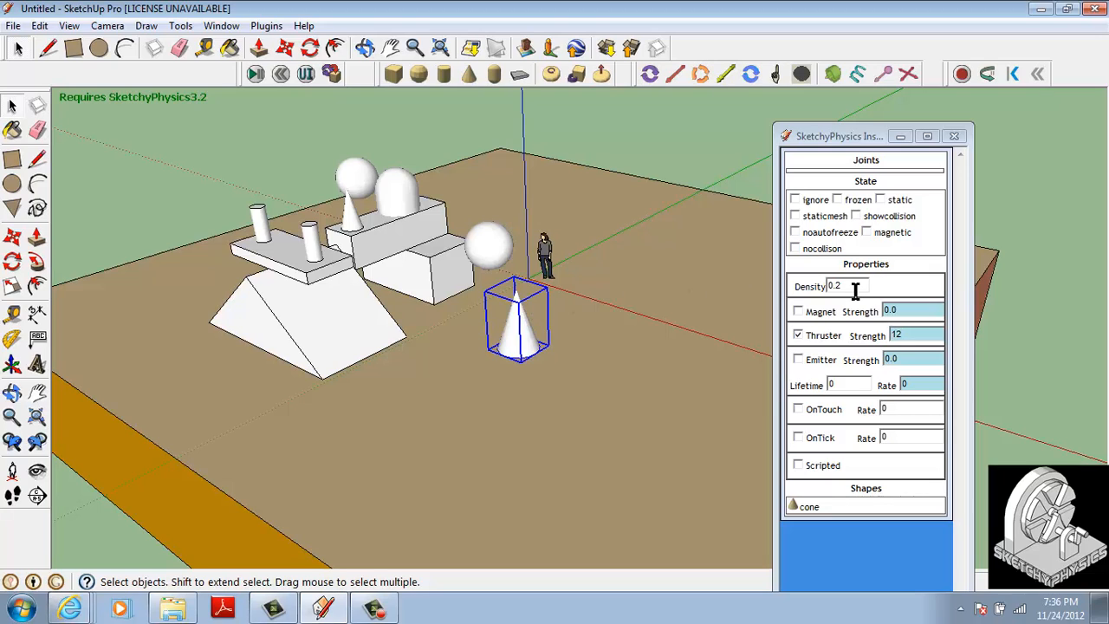
left_click(904, 335)
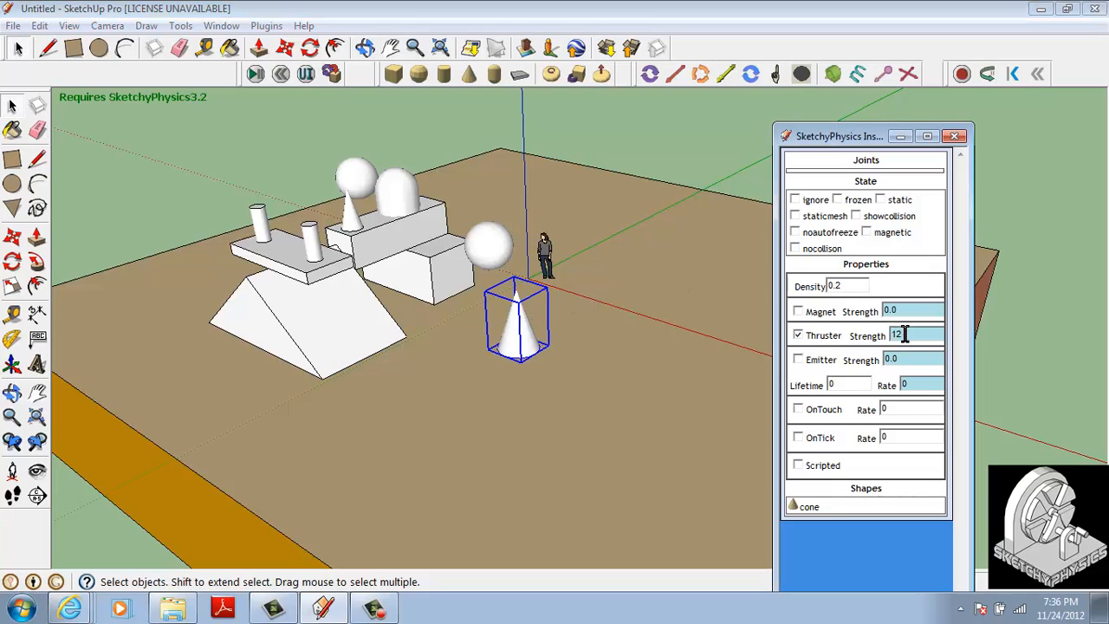
type("2")
left_click(256, 74)
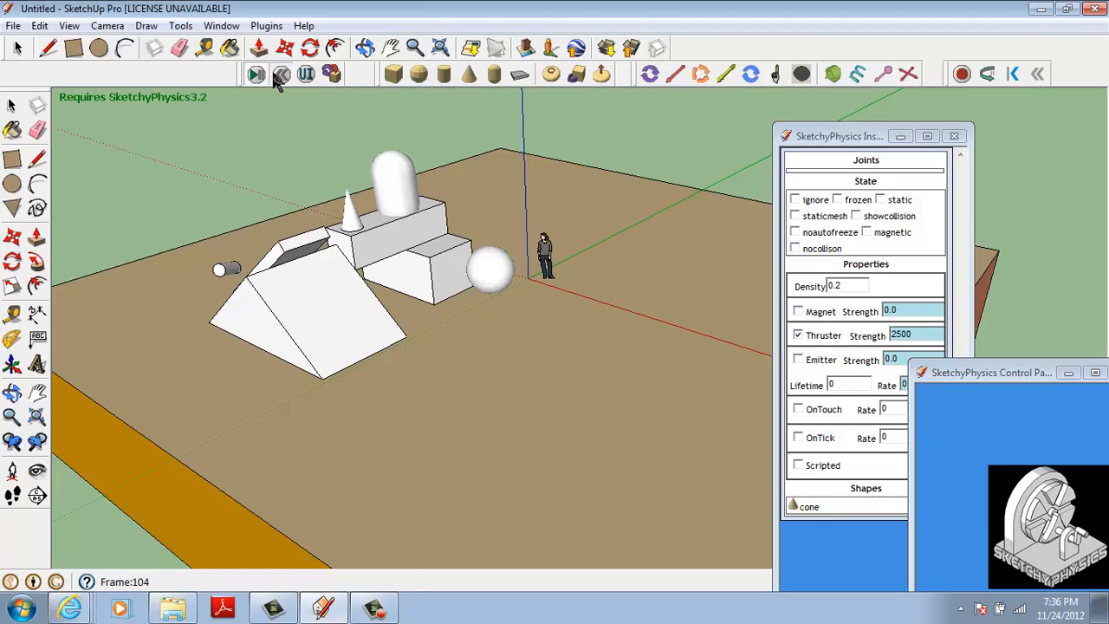
left_click(280, 74)
Set the cone's density to 12, and run and reset the simulation to test the thrust
left_click(524, 337)
scroll(525, 345, "up", 2)
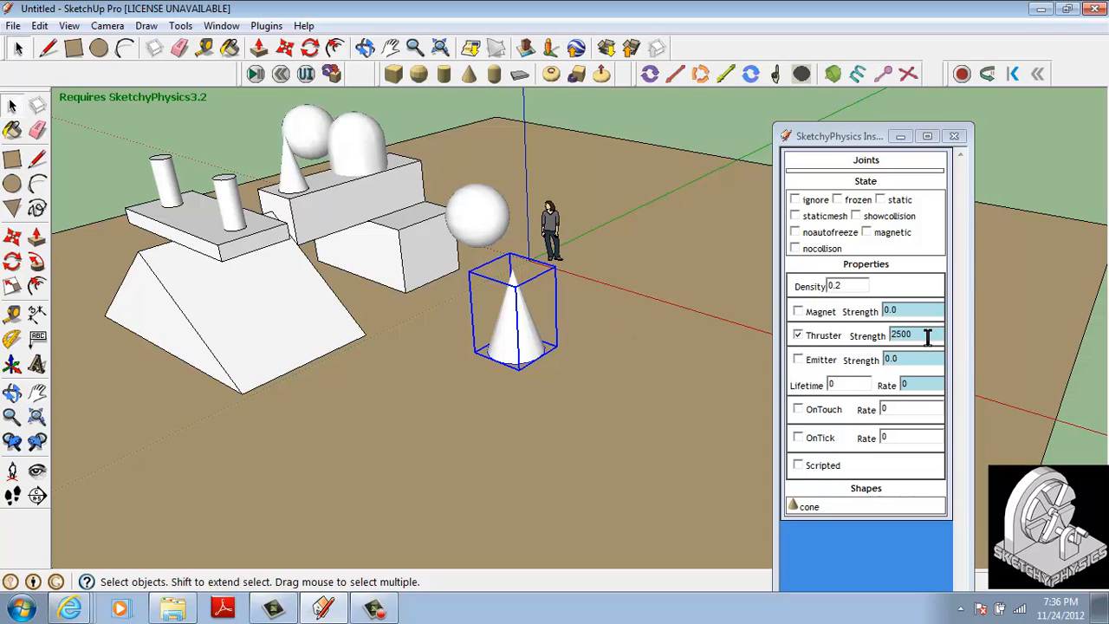
left_click_drag(864, 288, 808, 287)
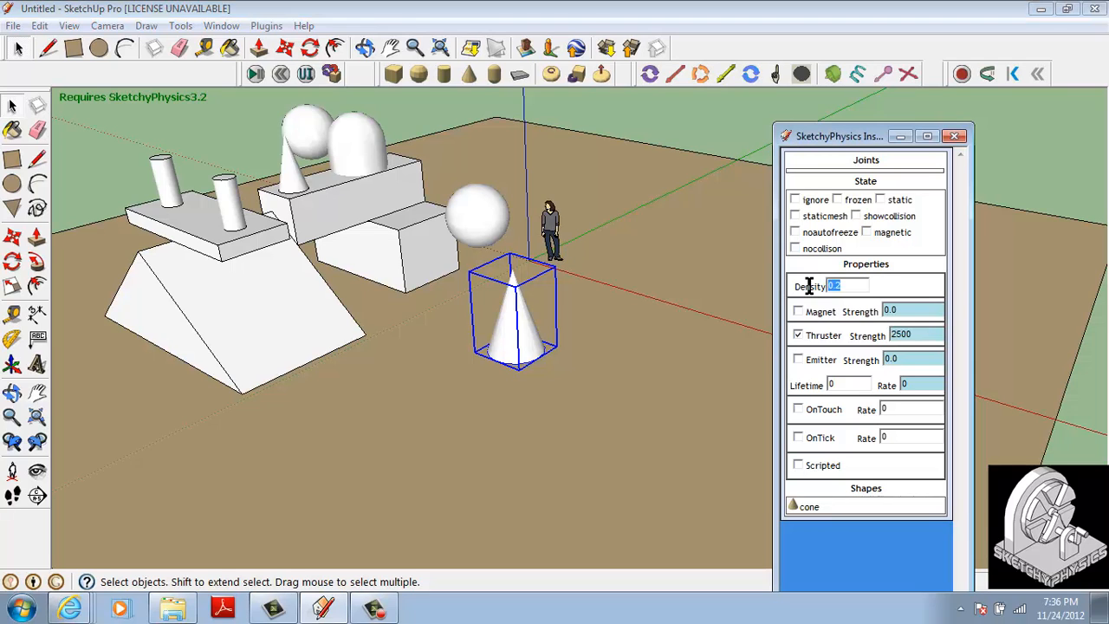
left_click(255, 74)
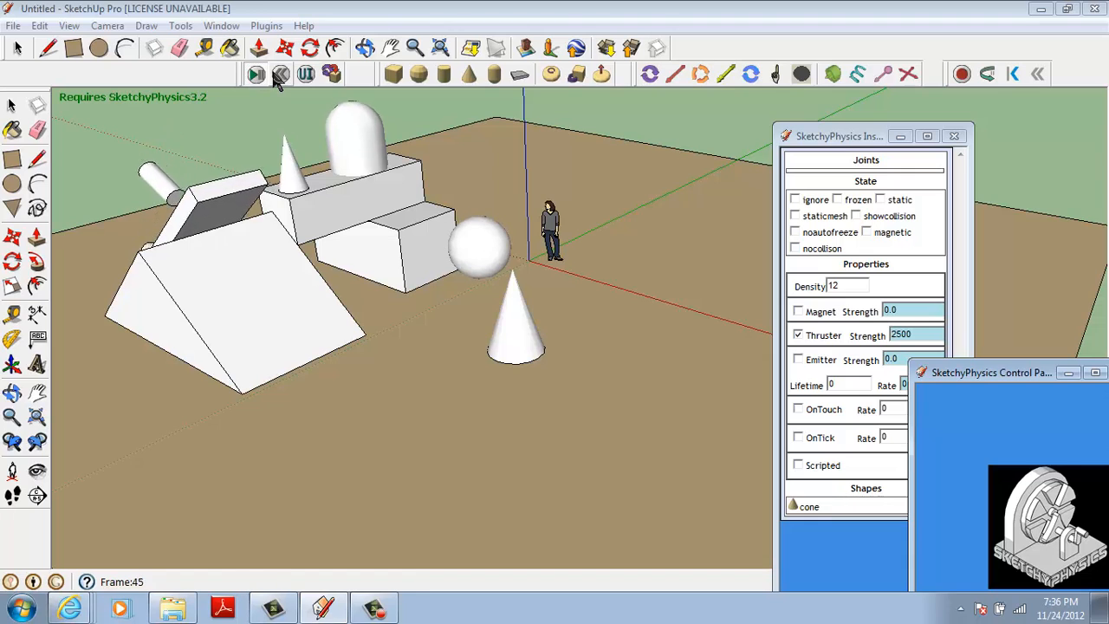
left_click(279, 75)
Try cone densities of 2 and 1, running and resetting the simulation for each value
left_click_drag(845, 289, 825, 288)
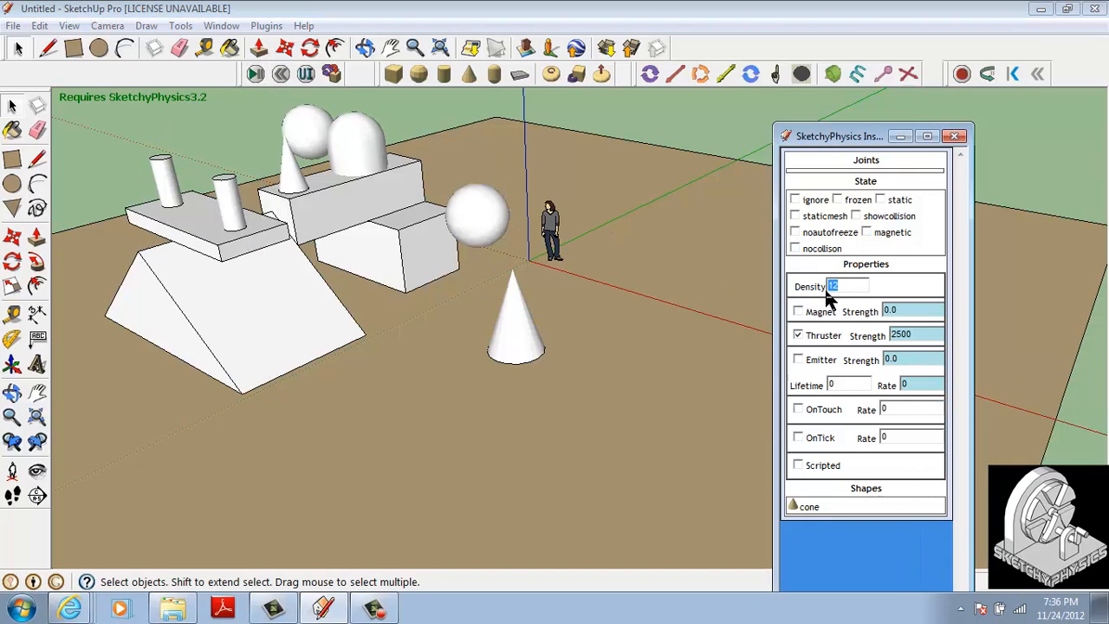
type("2")
left_click(254, 75)
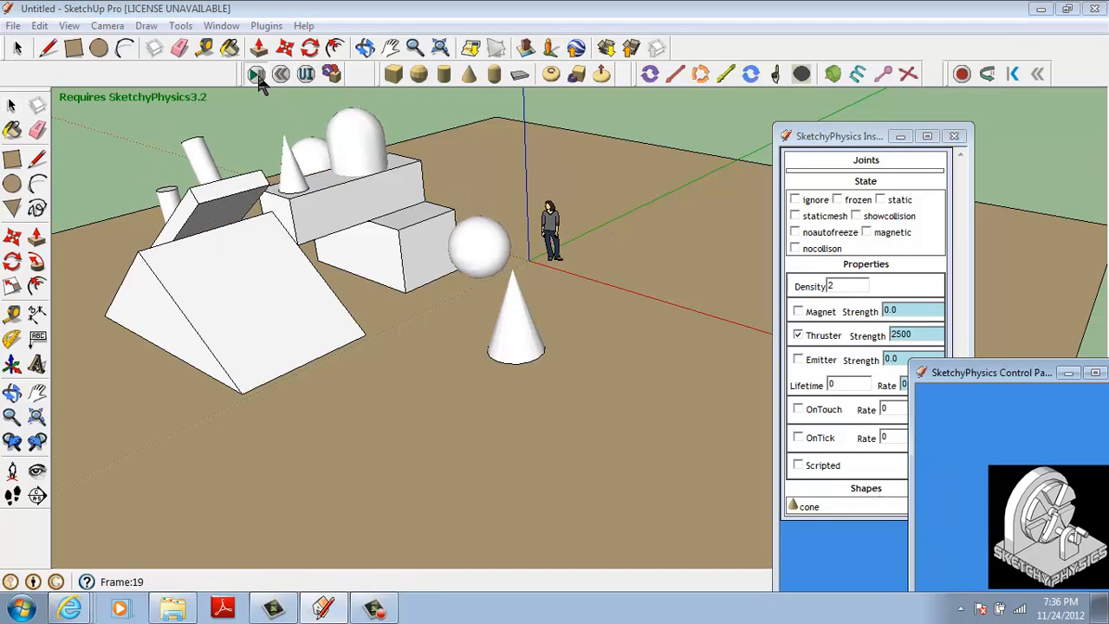
left_click(281, 75)
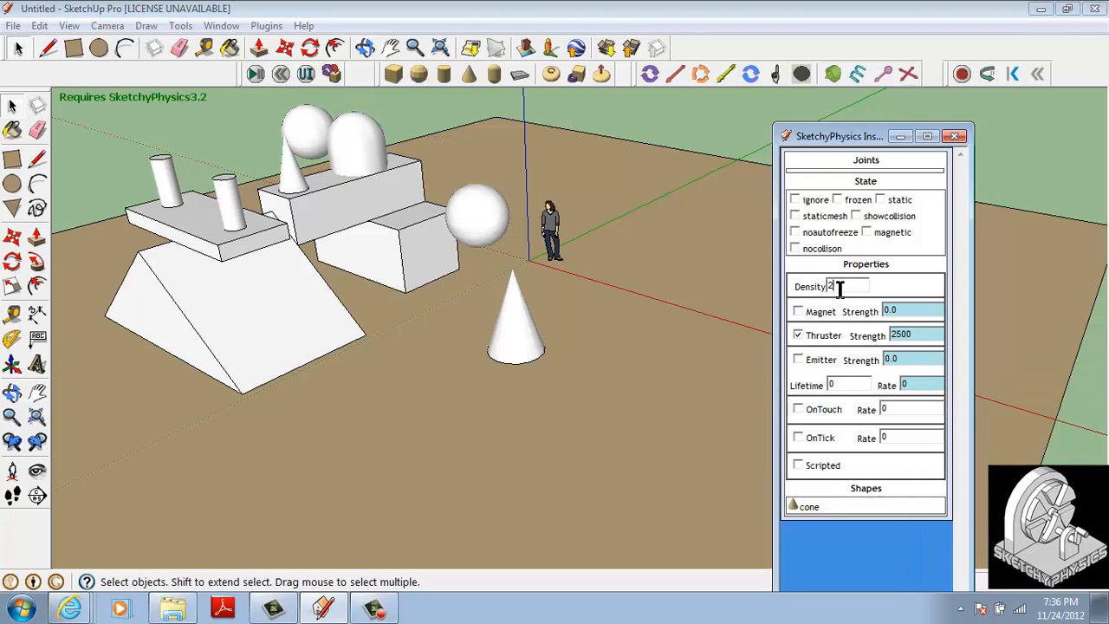
left_click(255, 75)
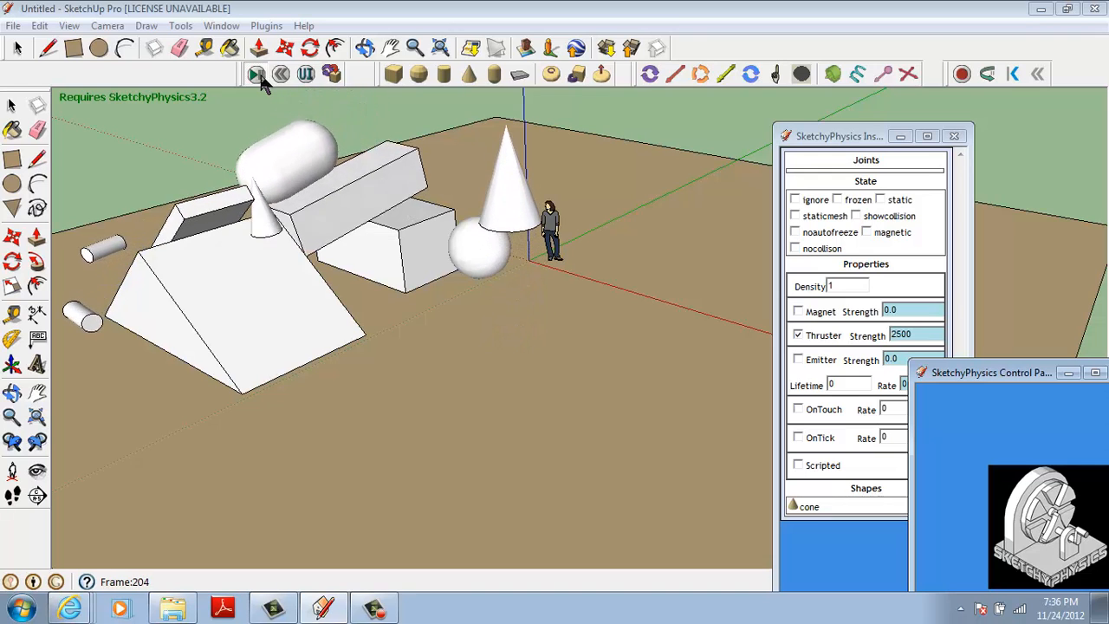
left_click(281, 76)
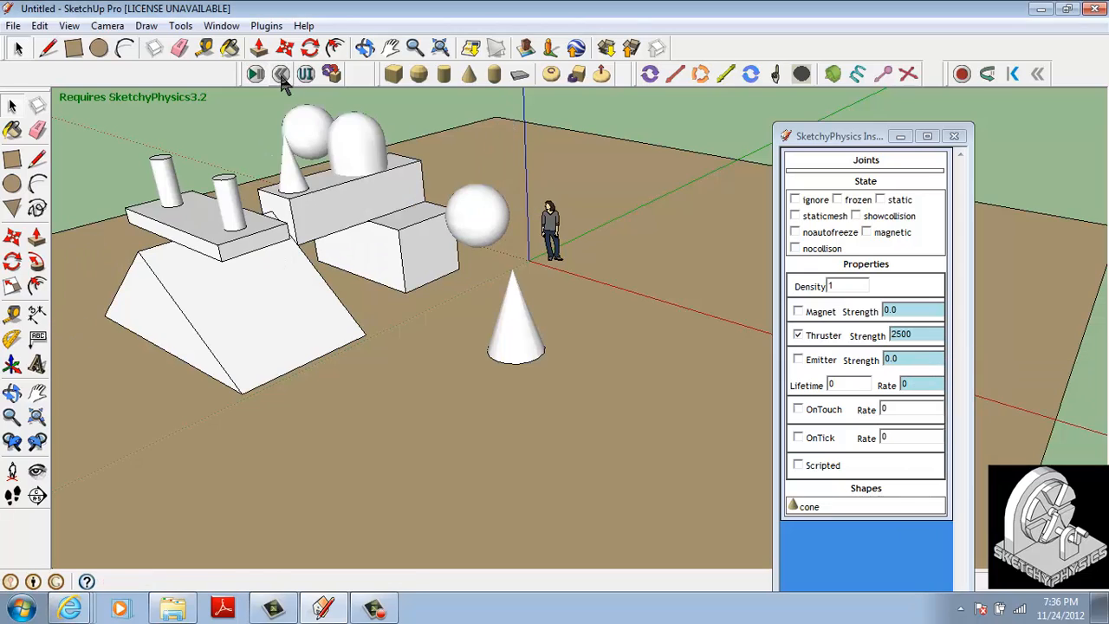
Rotate the cone about its base so its tip leans away from vertical
left_click(518, 320)
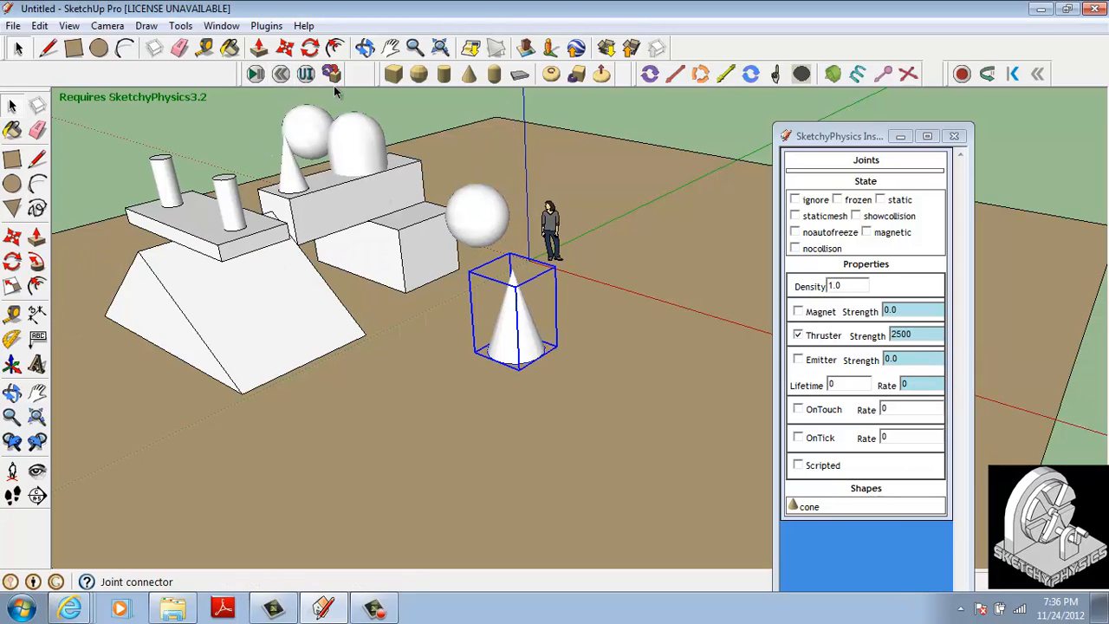
left_click(310, 47)
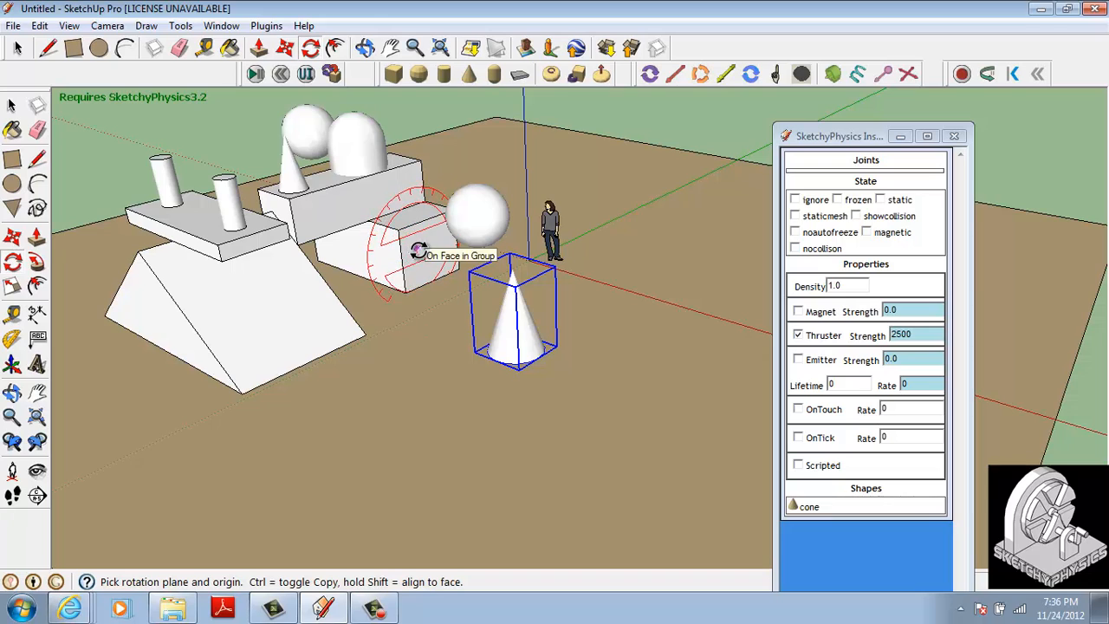
left_click(538, 355)
left_click(588, 351)
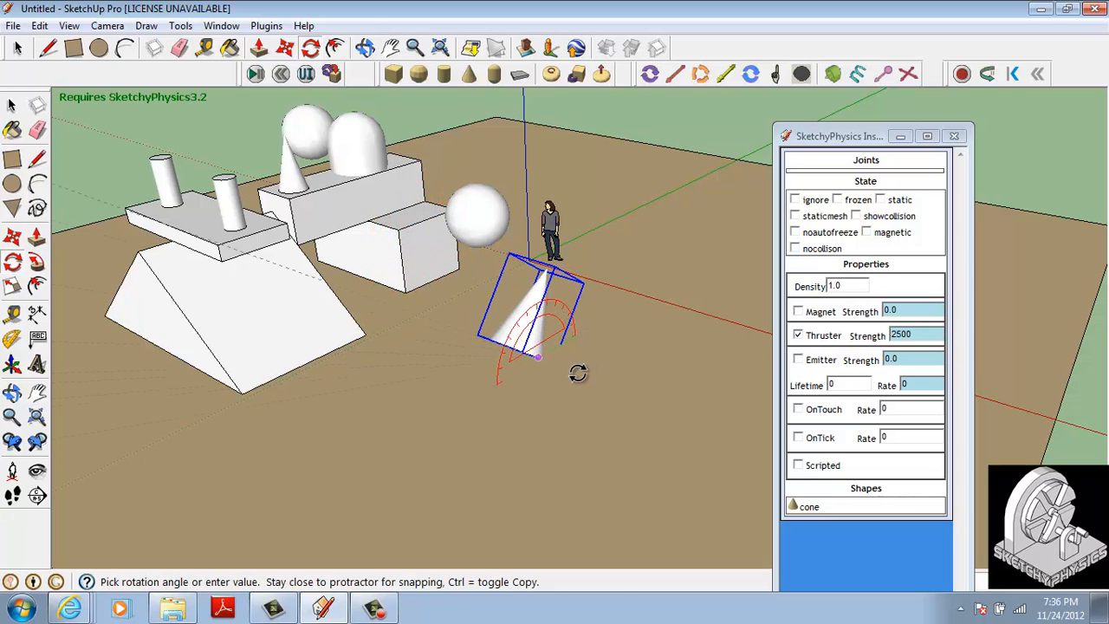
left_click(576, 370)
Raise the tilted cone above the floor, and run and reset the simulation to test its angled launch
key("m")
left_click(566, 379)
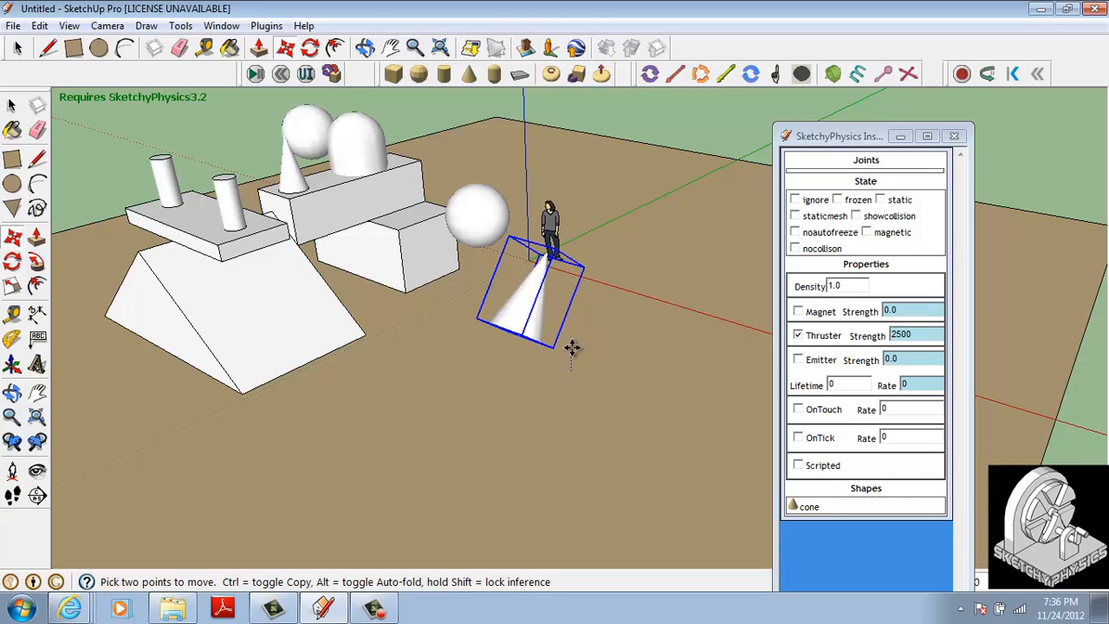
left_click(575, 329)
left_click(256, 75)
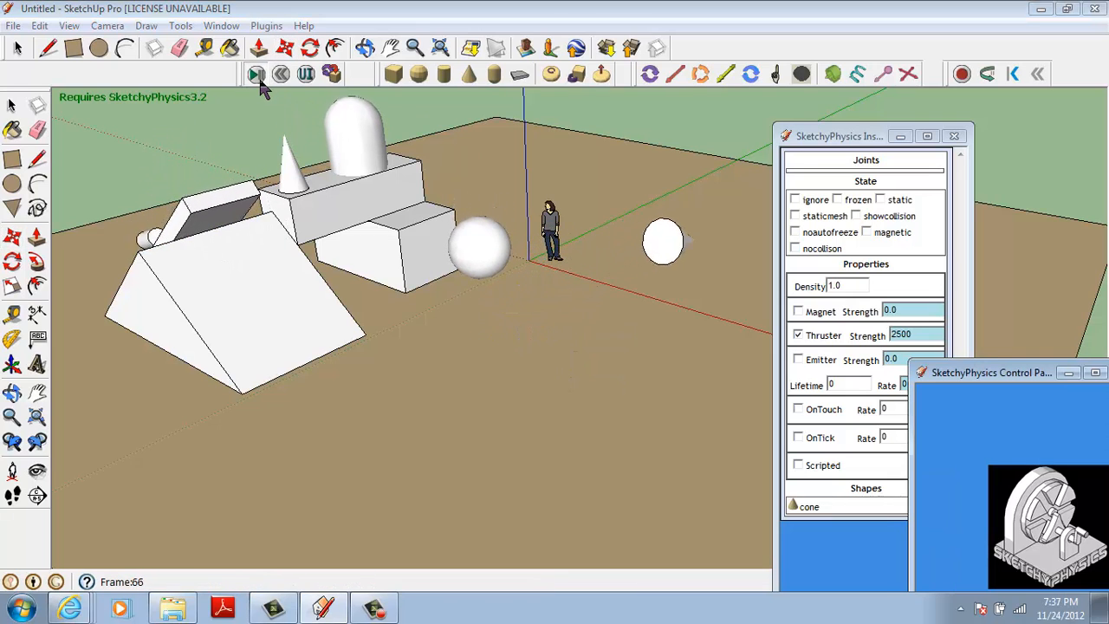
left_click(281, 75)
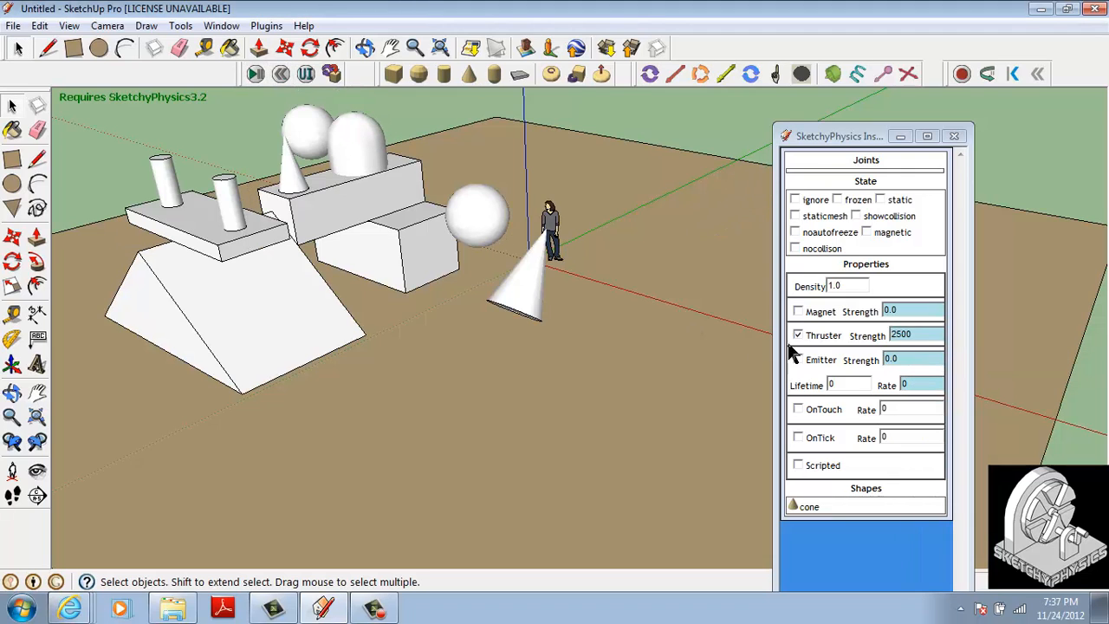
Set the tilted cone's density to .3, and run and reset the simulation
left_click_drag(849, 290, 816, 289)
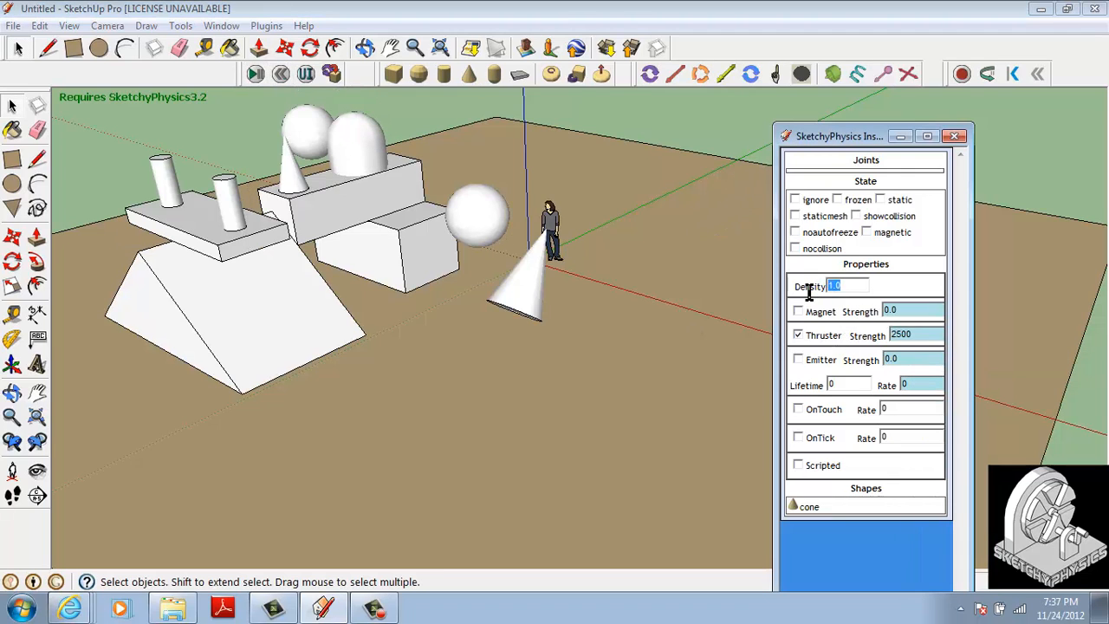
type("3")
left_click(257, 75)
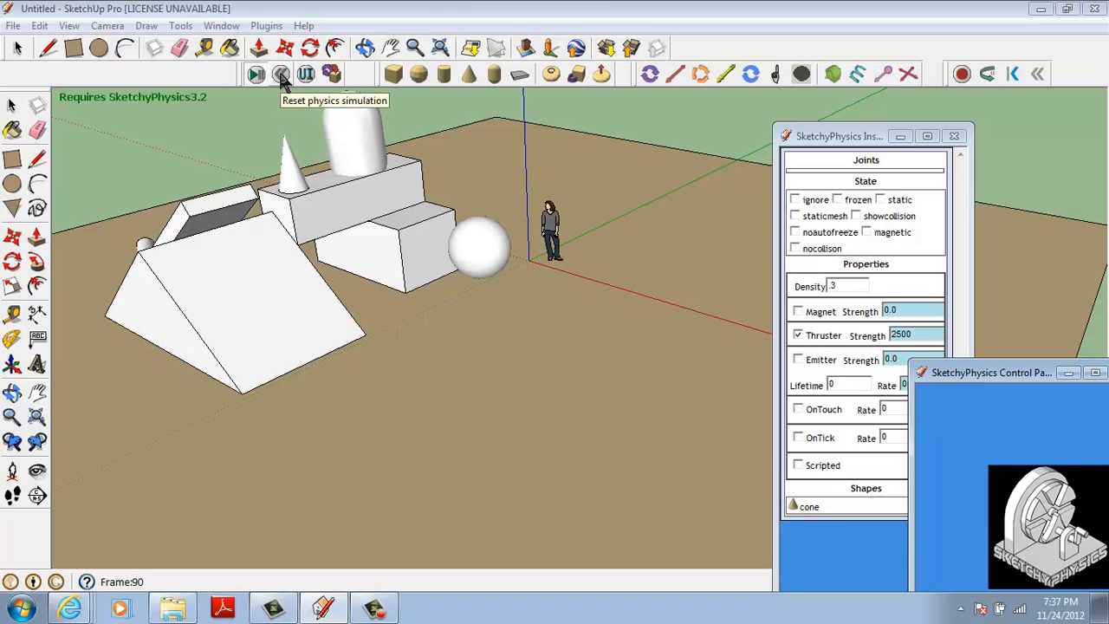
left_click(282, 75)
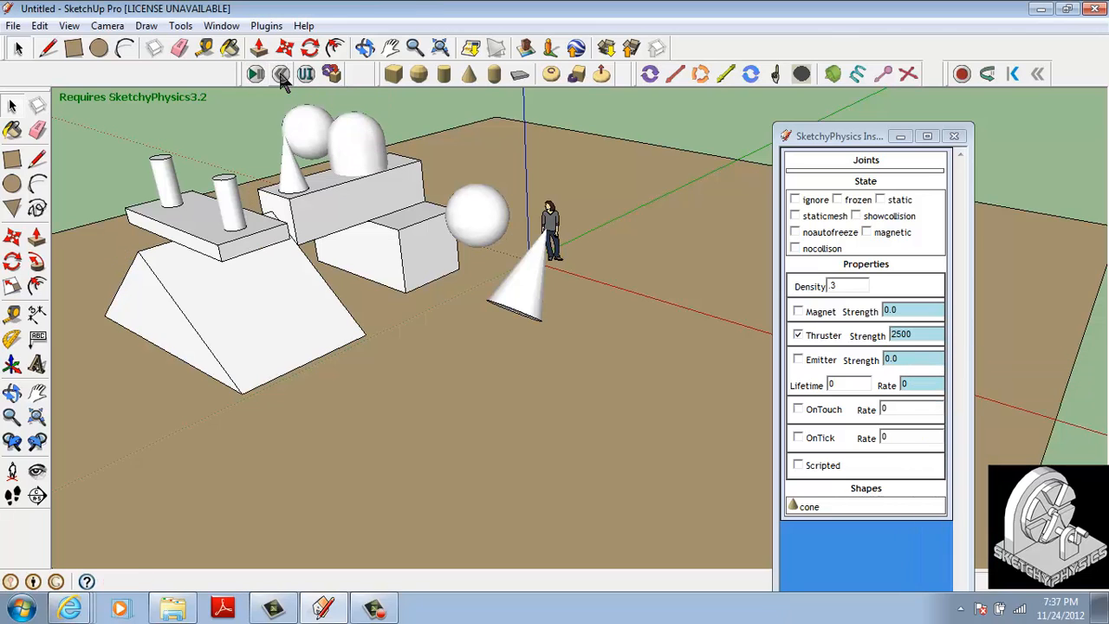
scroll(451, 243, "down", 3)
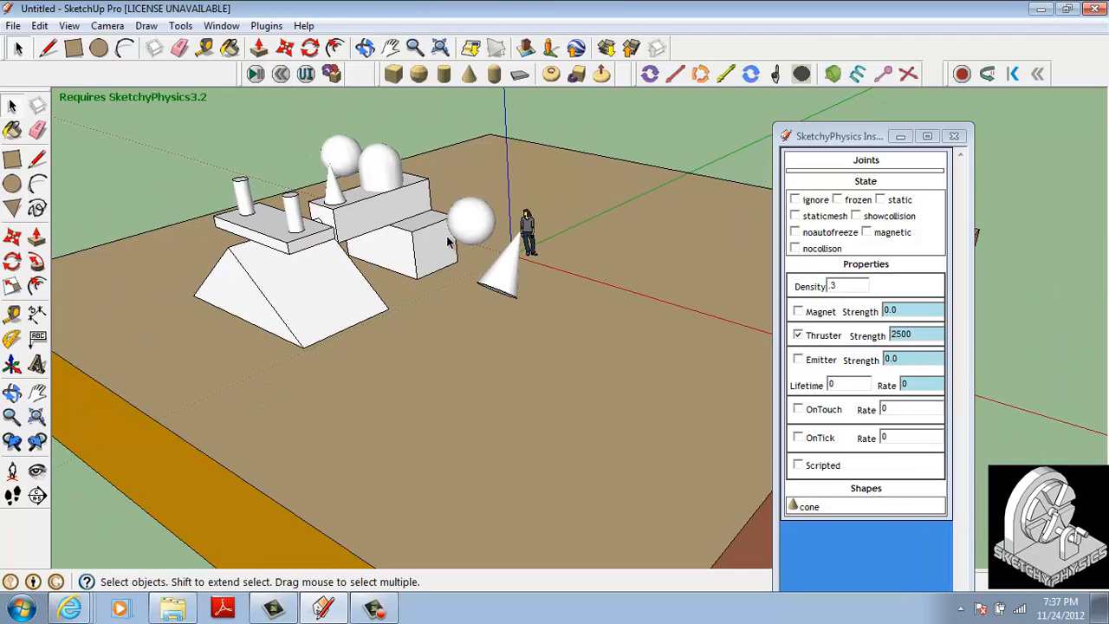
middle_click_drag(363, 265, 407, 291)
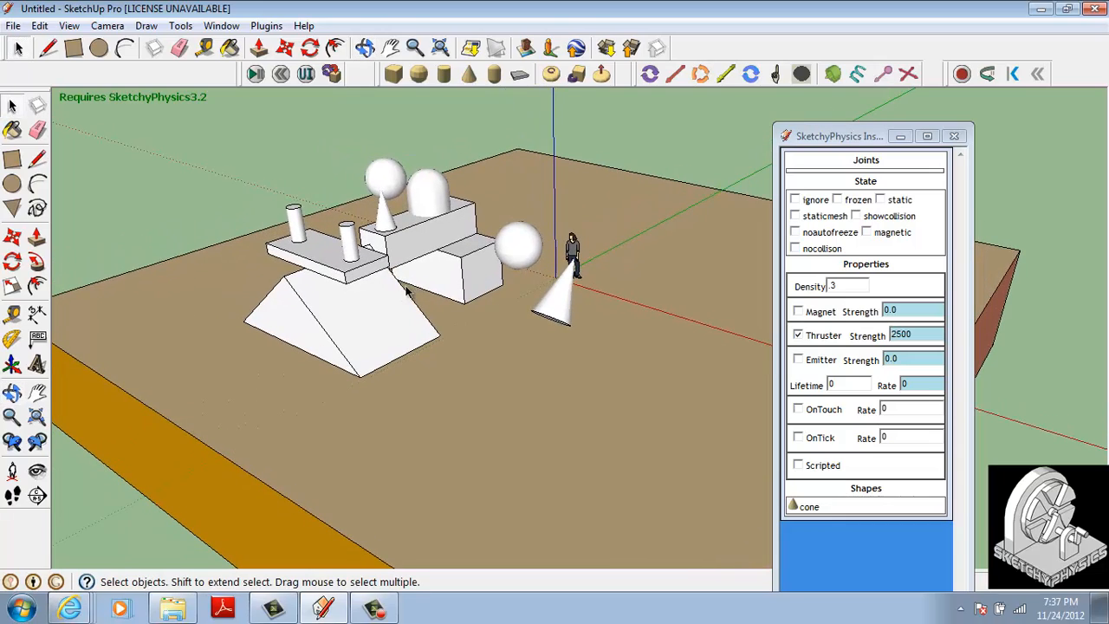
Enable the emitter on the sphere beside the tilted cone with strength 12, and run and reset the simulation
middle_click_drag(472, 301, 411, 326)
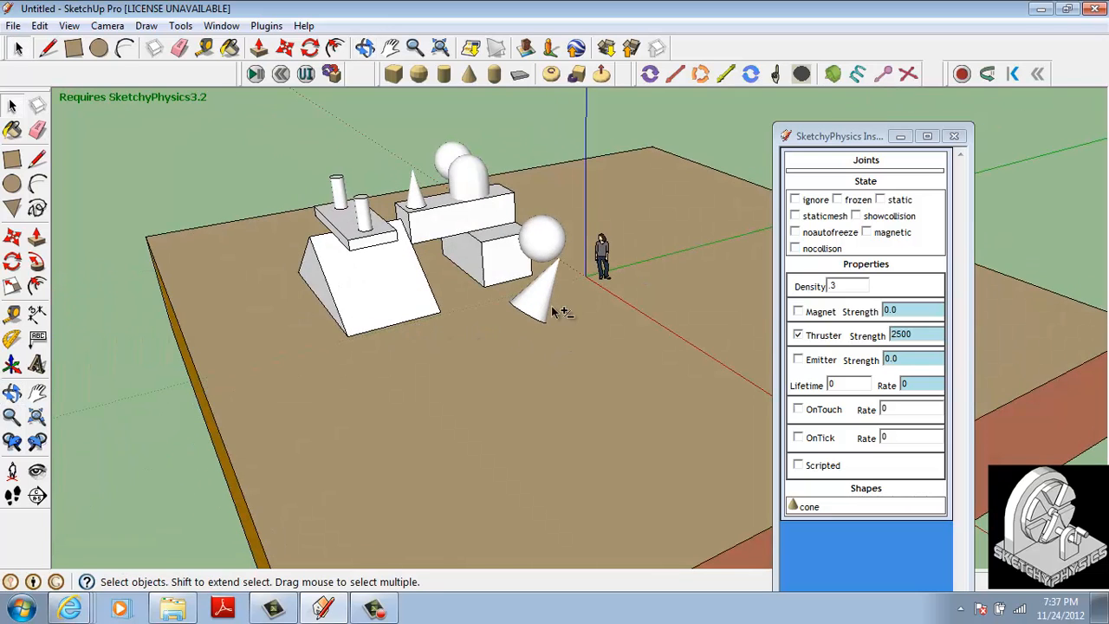
middle_click_drag(562, 311, 532, 313)
left_click(529, 247)
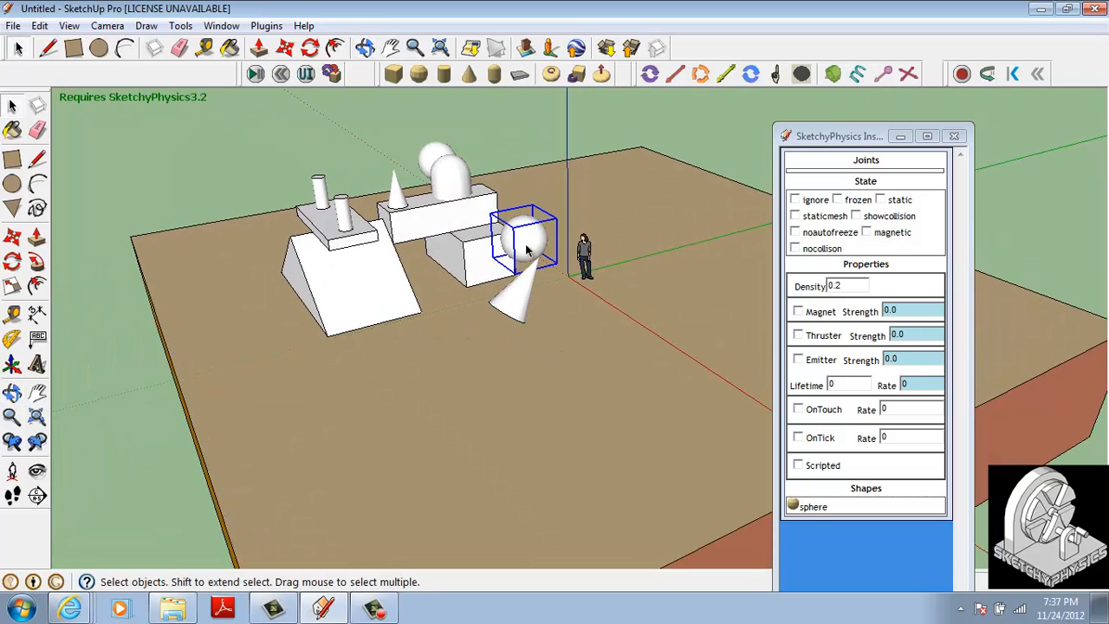
left_click(798, 359)
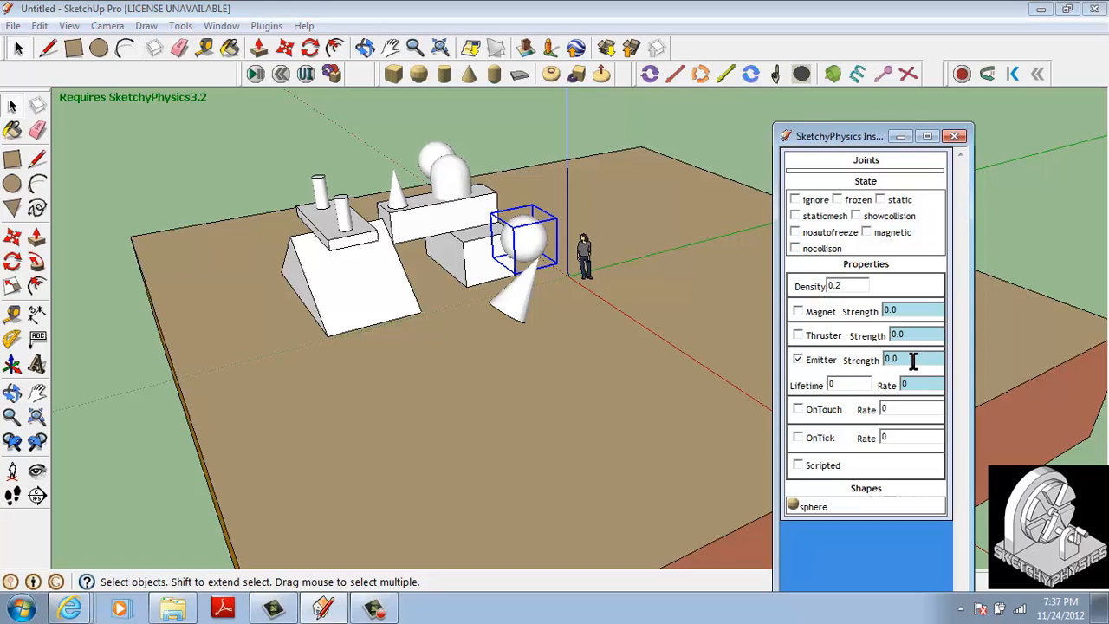
left_click_drag(912, 363, 867, 364)
left_click(260, 76)
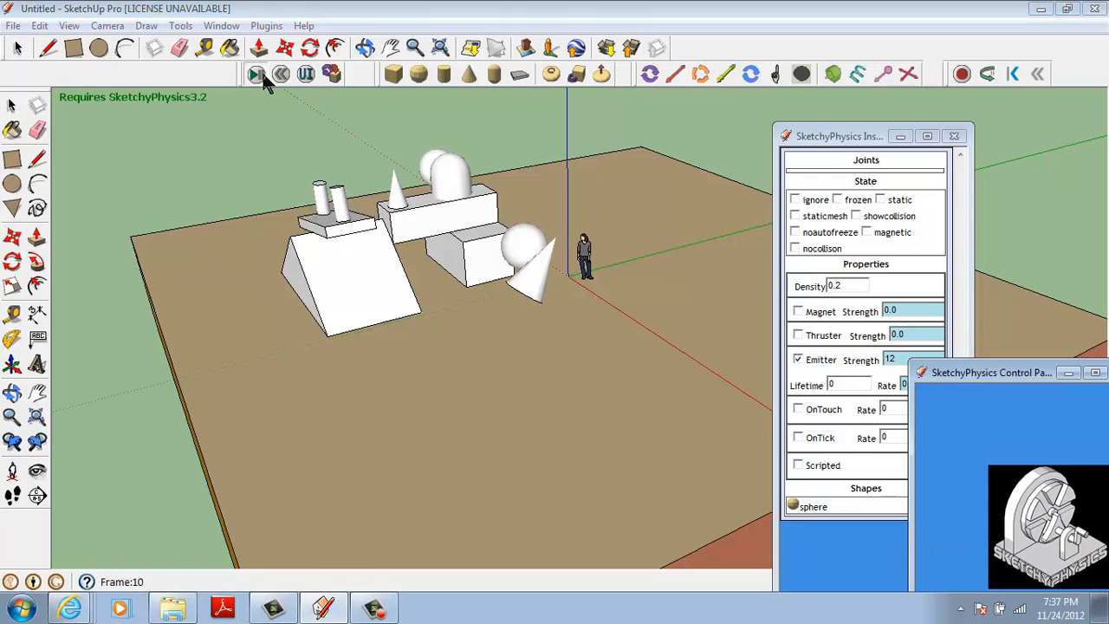
left_click(281, 75)
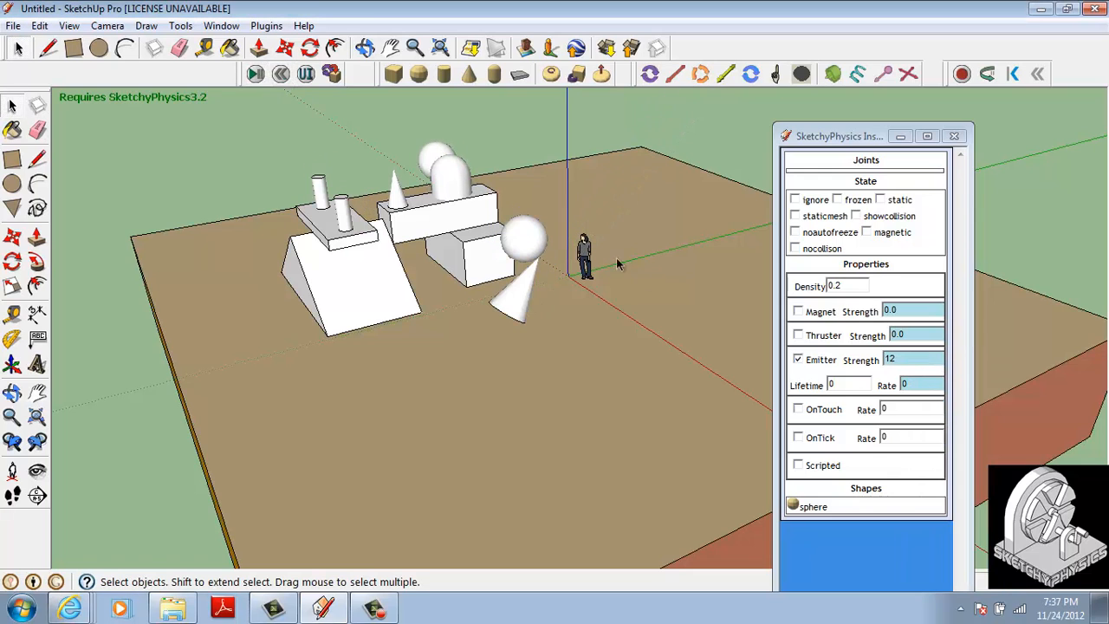
Set the sphere emitter's lifetime to 12 and rate to 12, and run and reset the simulation
left_click_drag(843, 386, 832, 386)
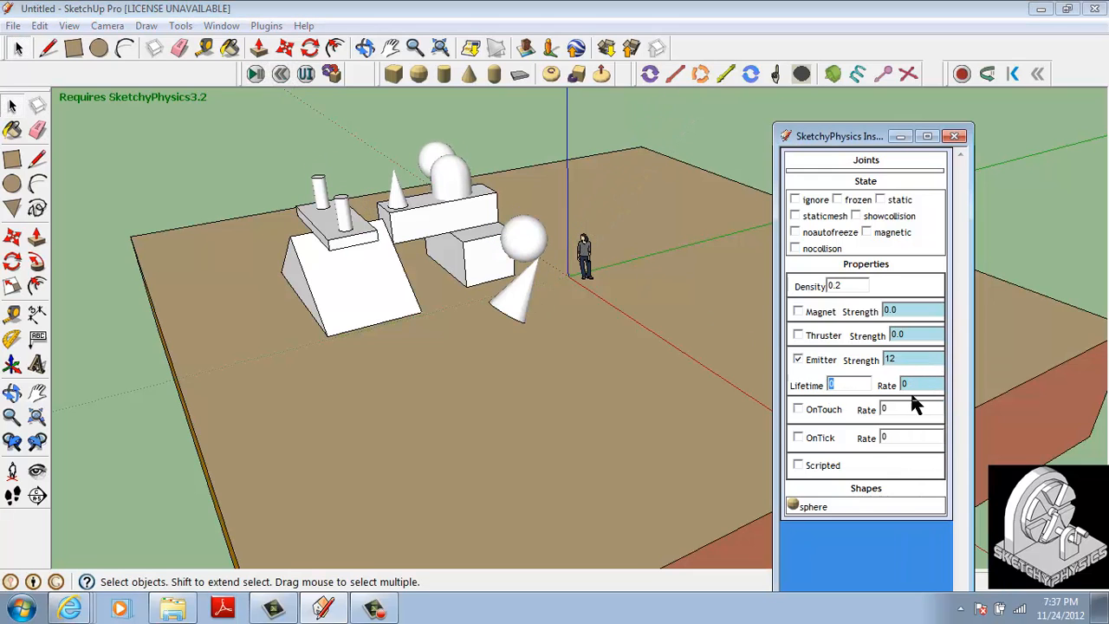
left_click_drag(923, 385, 897, 390)
left_click(256, 75)
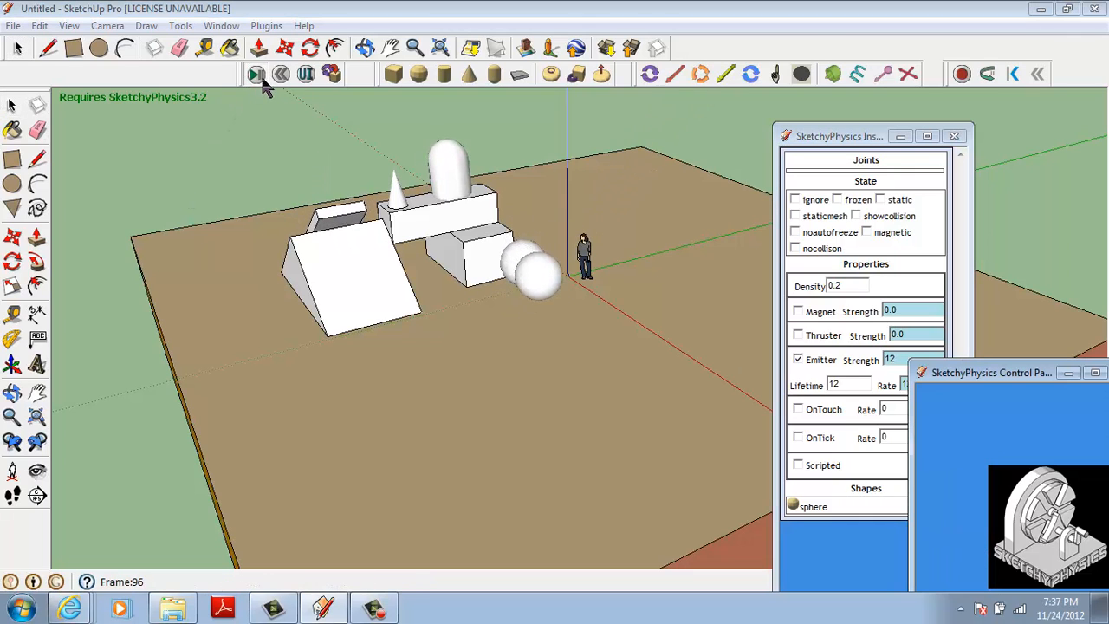
left_click(279, 76)
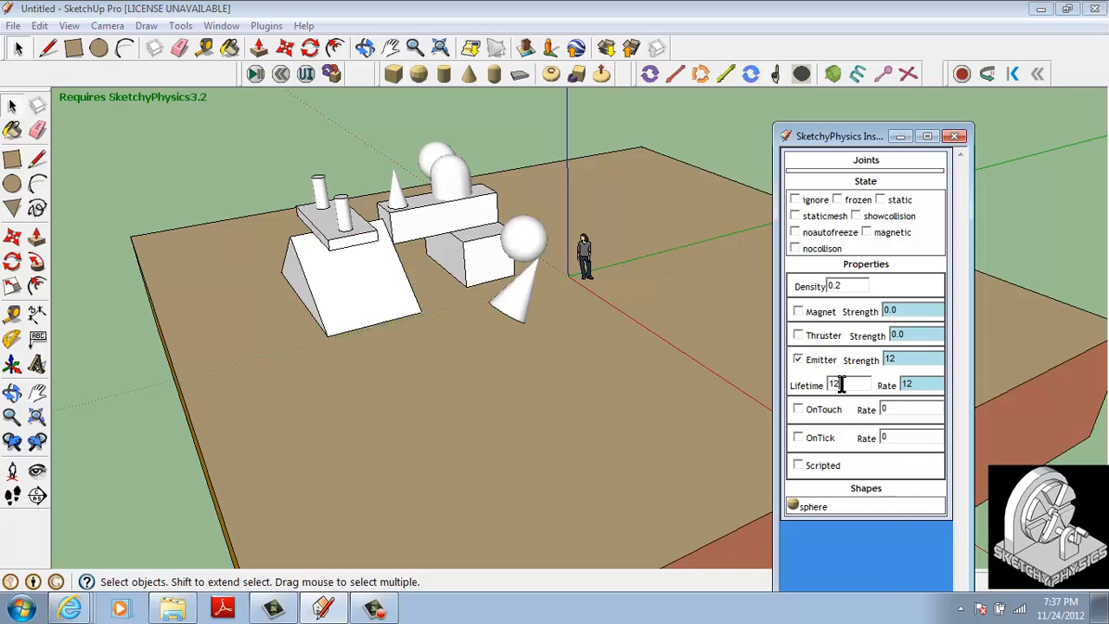
Set the sphere emitter's lifetime to 122, and run and reset the simulation
left_click(255, 74)
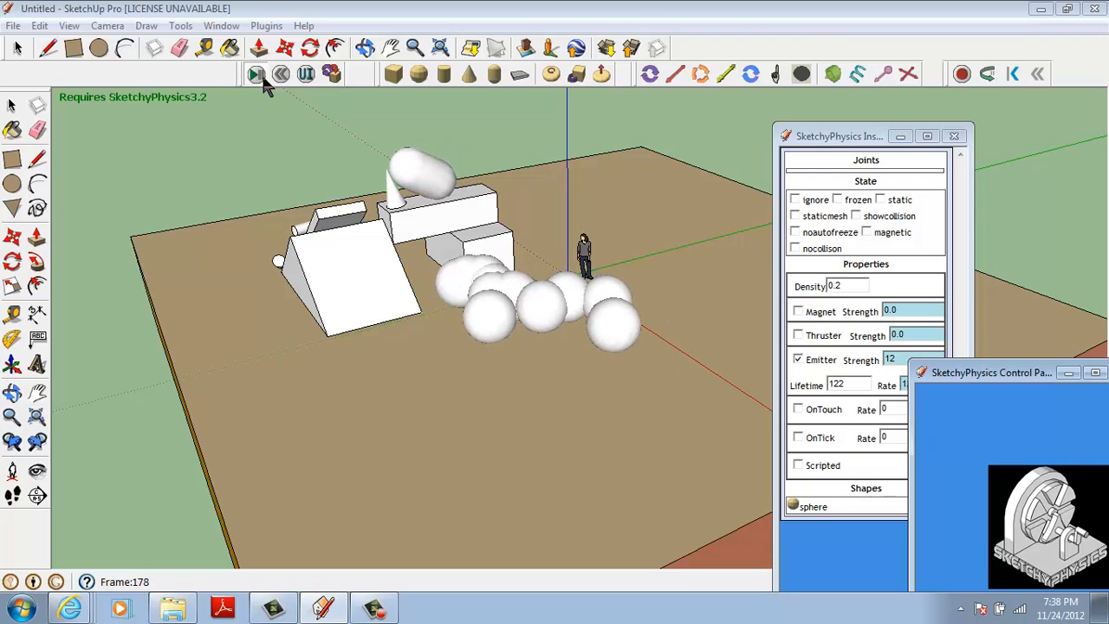
left_click(285, 77)
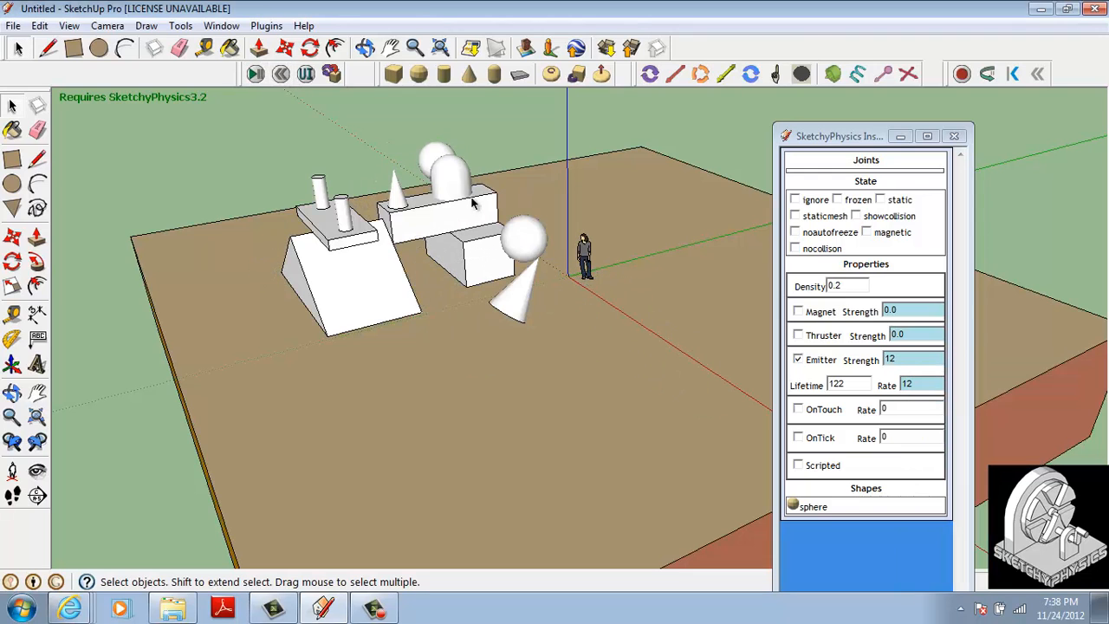
mouse_move(433, 270)
middle_mouse_down()
mouse_move(471, 272)
mouse_move(642, 396)
mouse_move(491, 329)
mouse_move(433, 282)
mouse_move(448, 280)
middle_mouse_up()
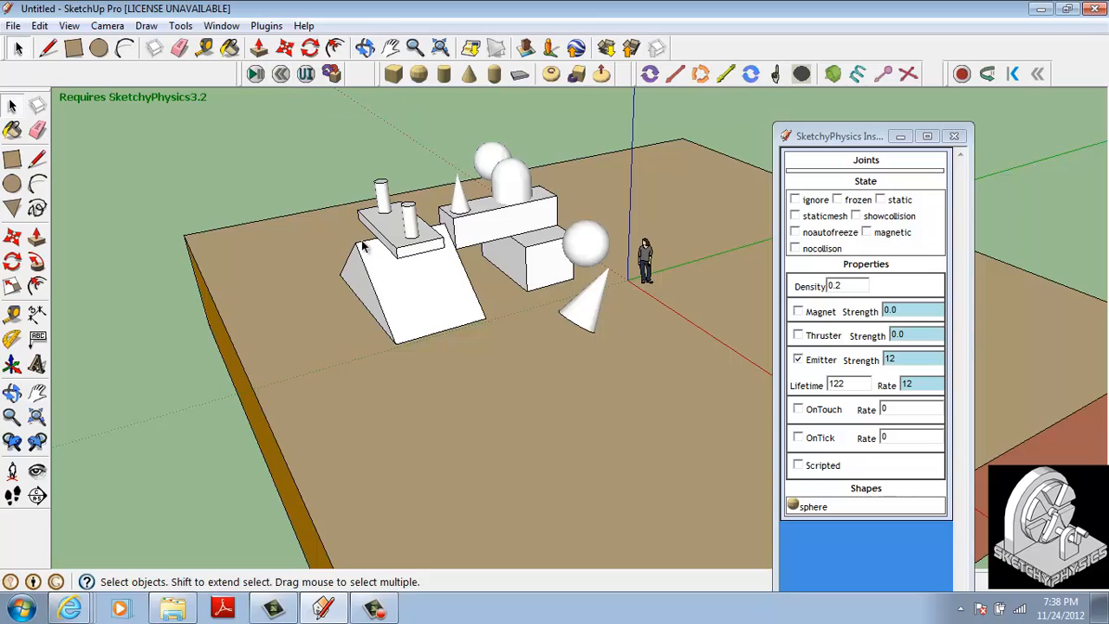
middle_click_drag(364, 244, 466, 285)
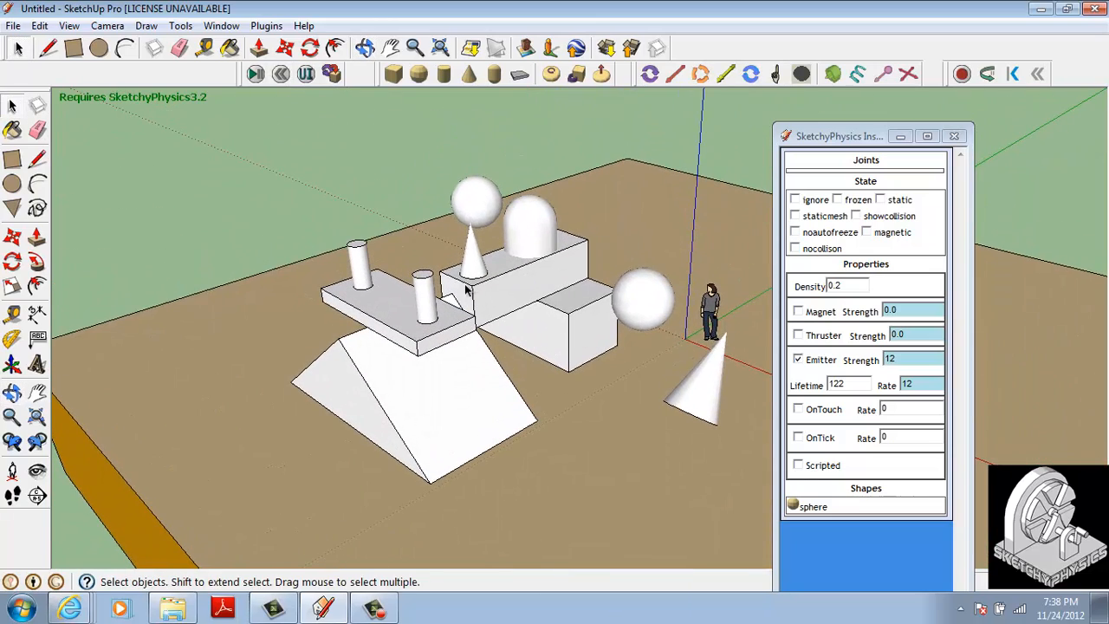